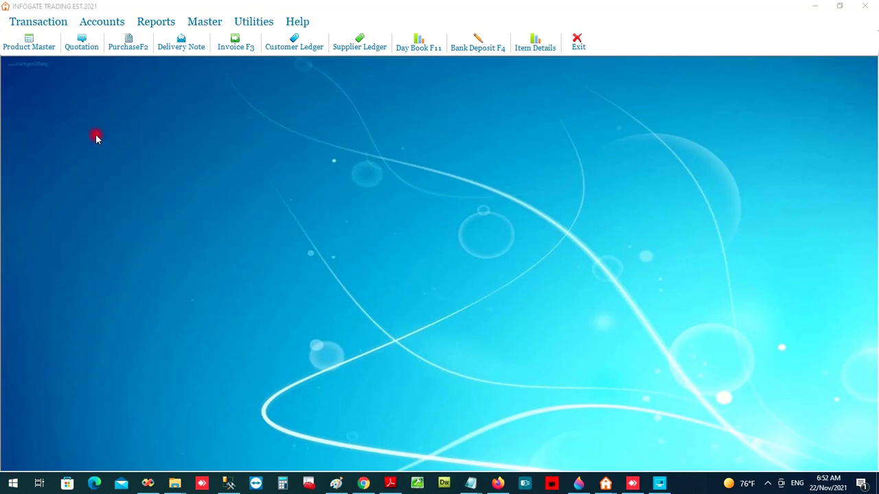
# Open the Product master form listing existing items 1001–1009
pyautogui.click(30, 49)
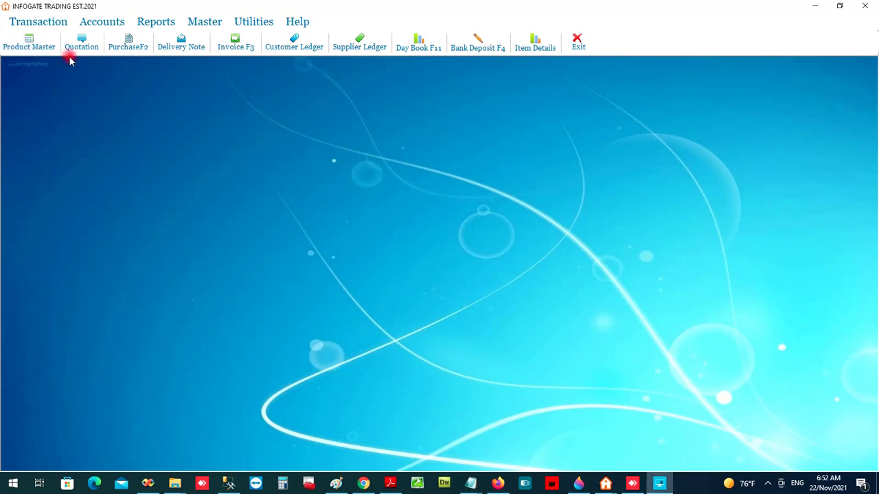
pyautogui.click(35, 47)
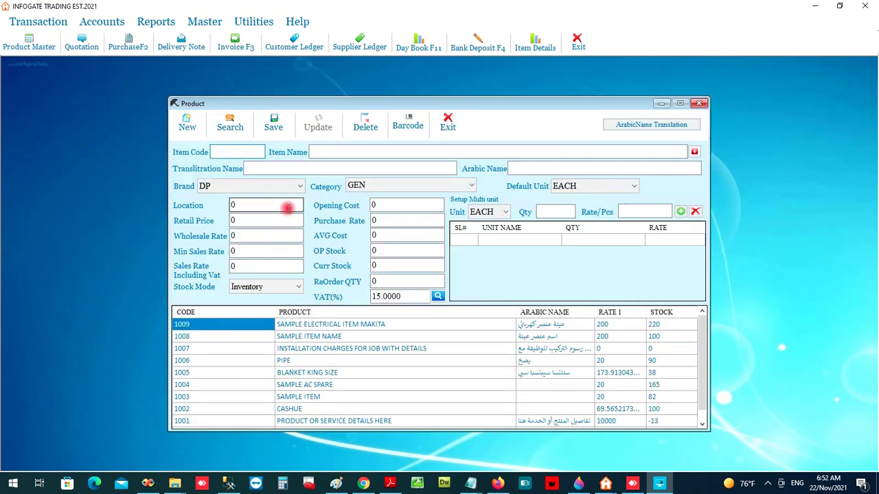
# Enter item code AC-1234 and name TEST ITEM NAME, and auto-fill its Arabic translation
pyautogui.write('AC-1234')
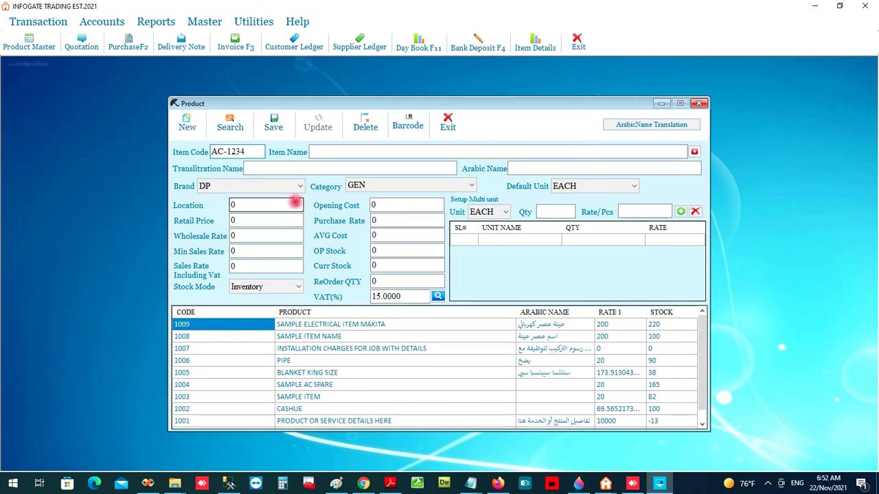
pyautogui.click(339, 154)
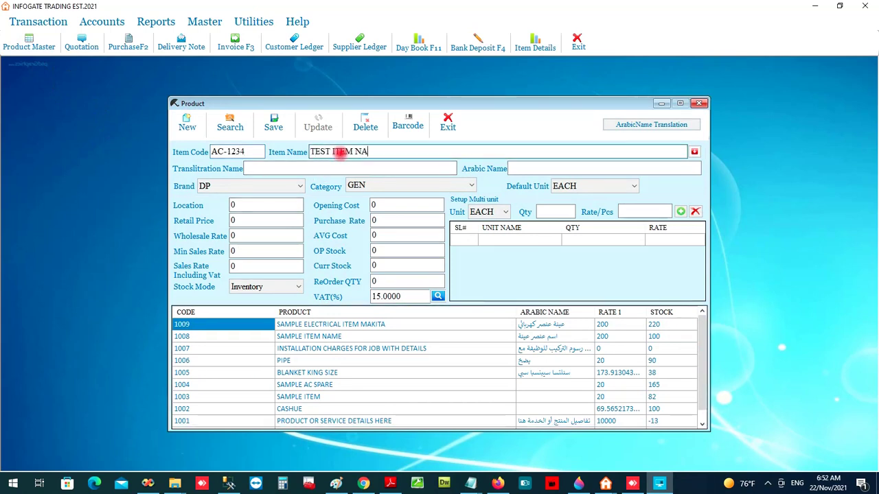
pyautogui.click(517, 169)
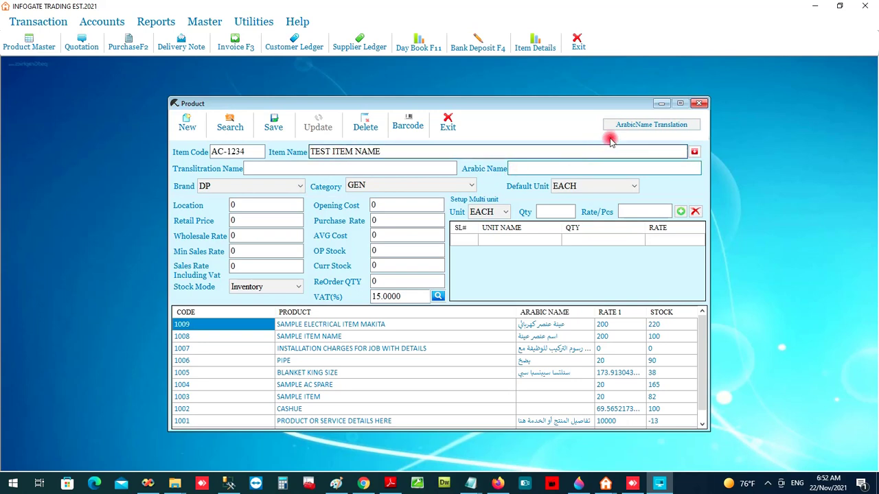
pyautogui.click(628, 126)
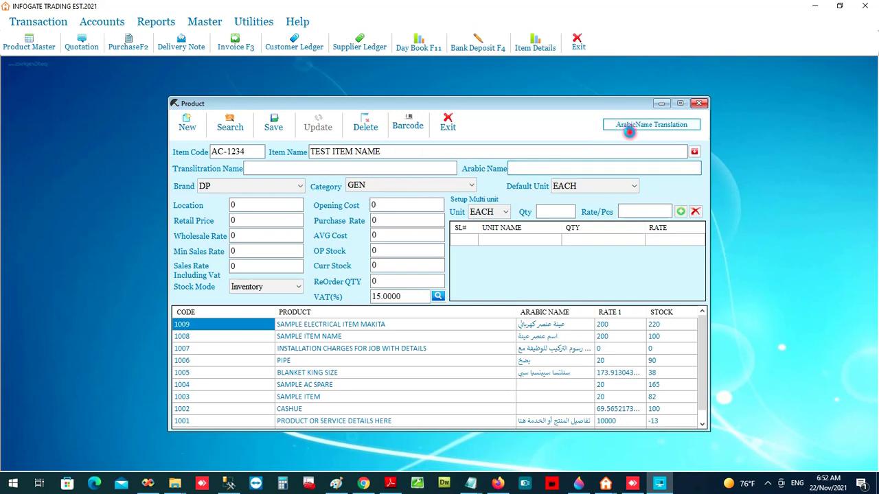
pyautogui.click(526, 169)
pyautogui.moveTo(571, 168); pyautogui.dragTo(489, 165)
pyautogui.click(578, 164)
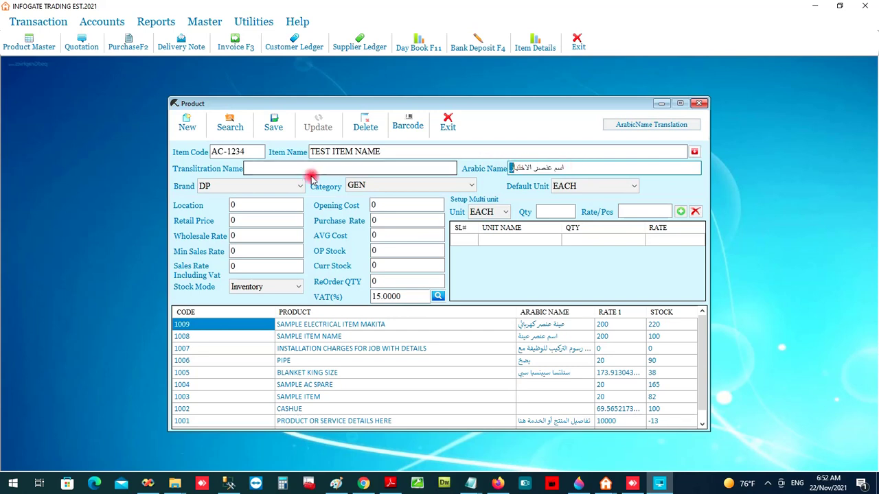
pyautogui.click(289, 188)
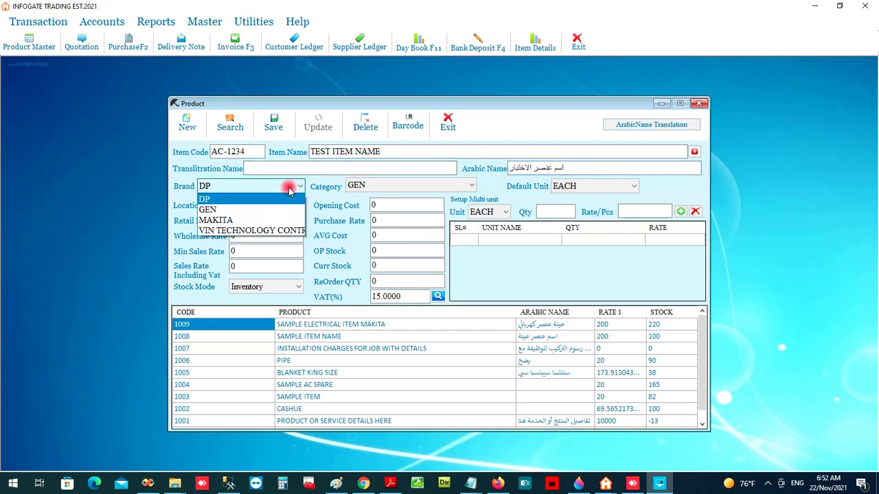
# Choose MAKITA as the brand and append MAKITA to the item name
pyautogui.click(214, 223)
pyautogui.click(419, 151)
pyautogui.write('MAKITA')
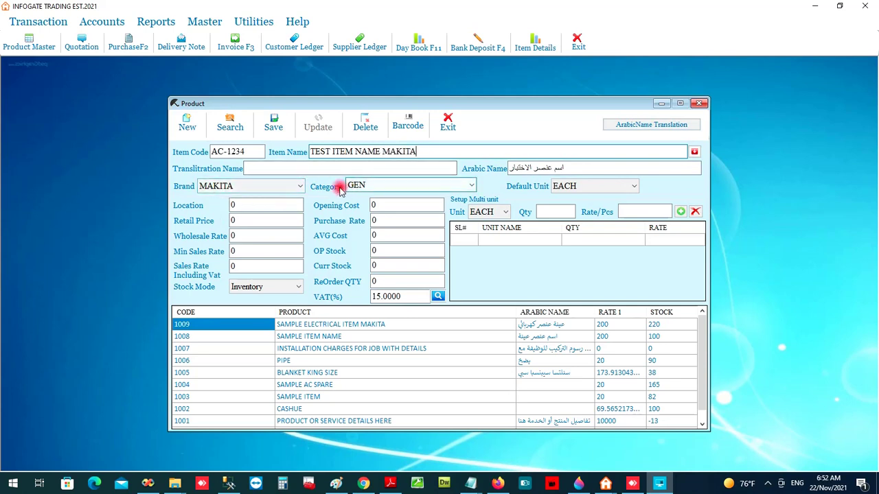
# Keep GEN as the category and confirm MAKITA as the brand
pyautogui.click(359, 190)
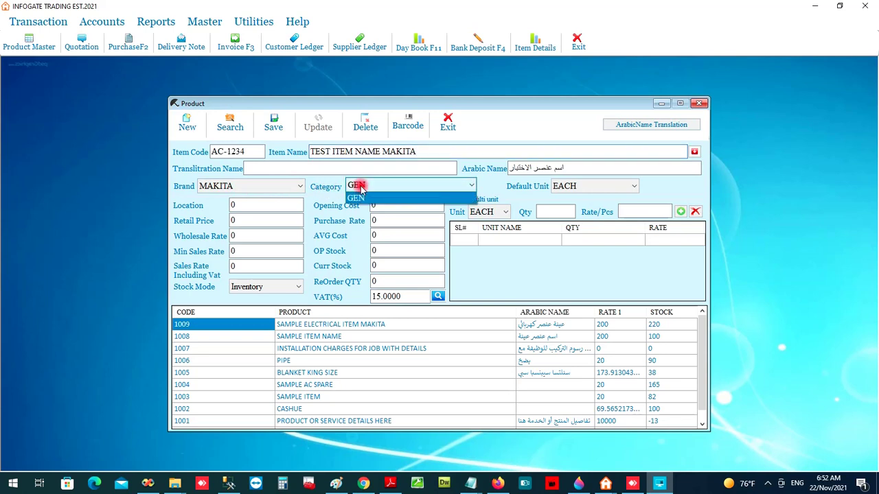
pyautogui.click(357, 198)
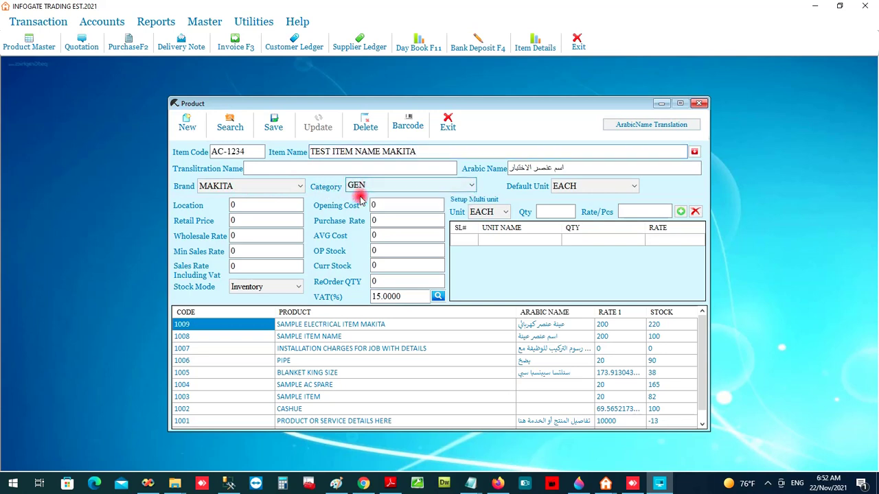
pyautogui.click(270, 186)
pyautogui.click(271, 191)
pyautogui.click(271, 191)
pyautogui.click(238, 218)
pyautogui.click(212, 186)
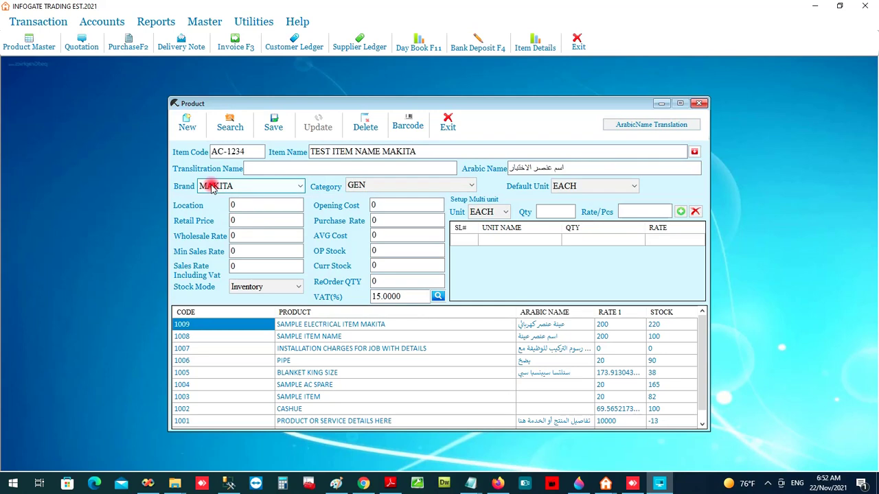
pyautogui.click(204, 23)
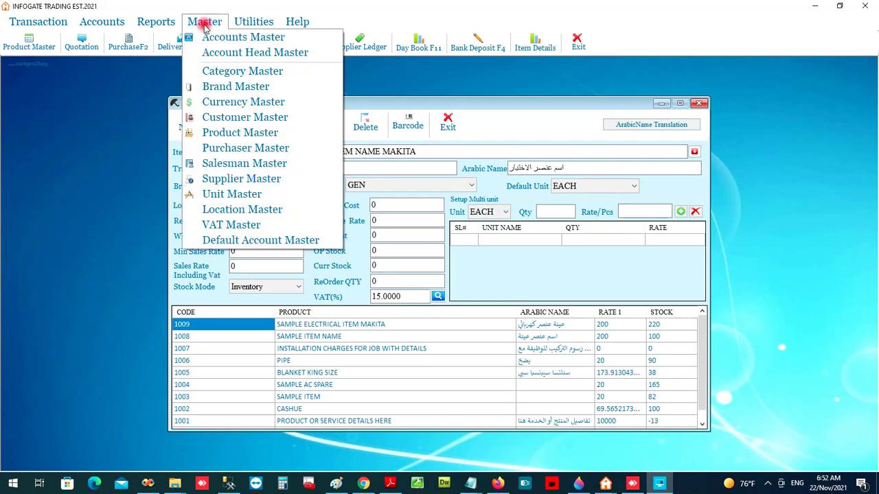
# Create and save a POWER TOOLS category in Category Master
pyautogui.click(215, 74)
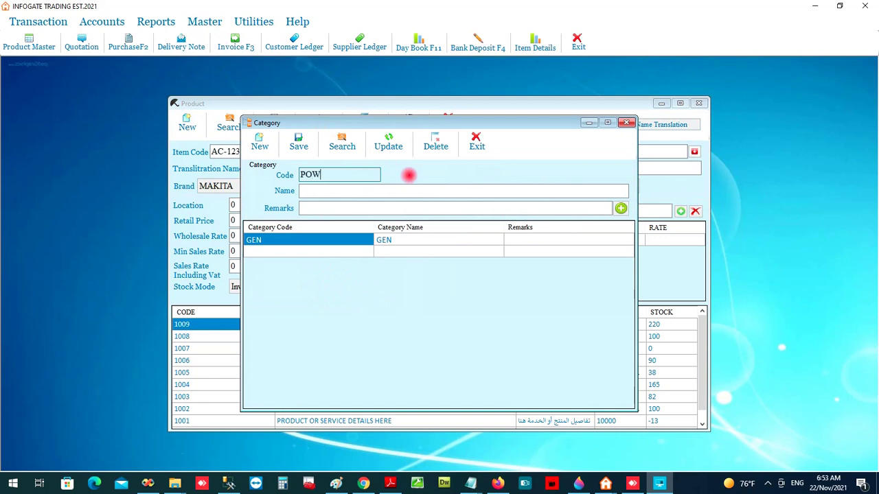
pyautogui.press('Tab')
pyautogui.write('POWER TOOLS')
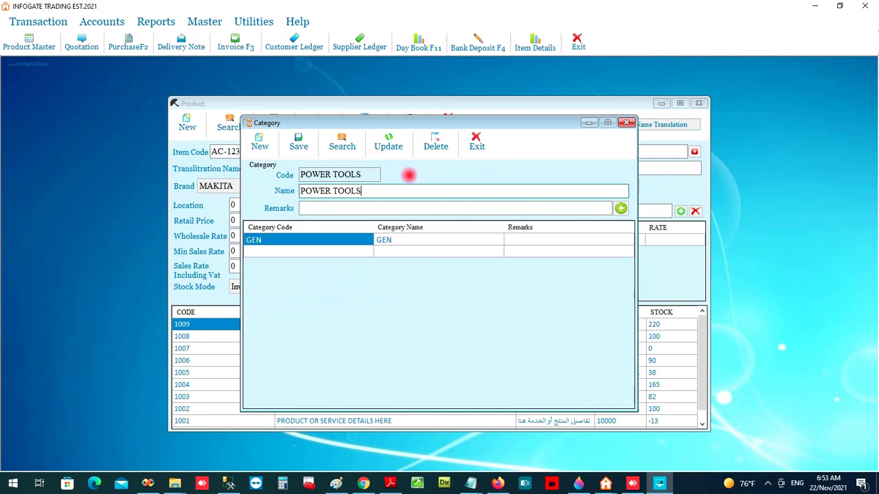
pyautogui.click(298, 143)
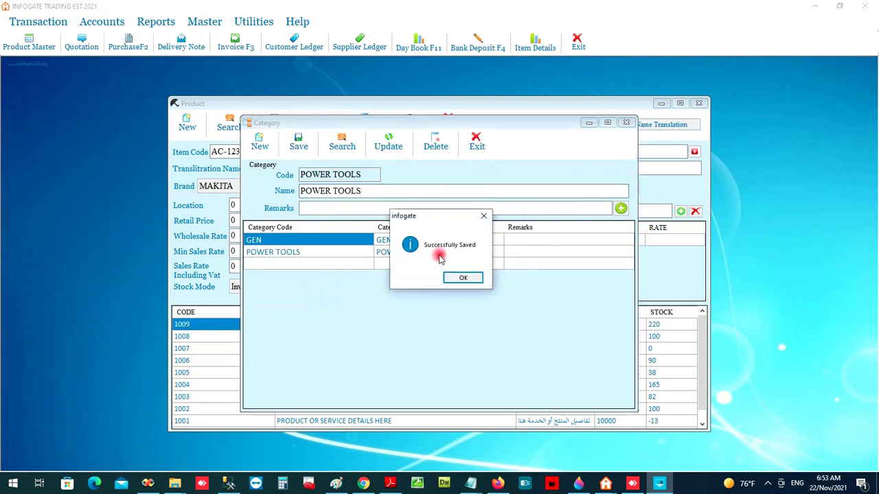
pyautogui.click(458, 277)
pyautogui.click(626, 122)
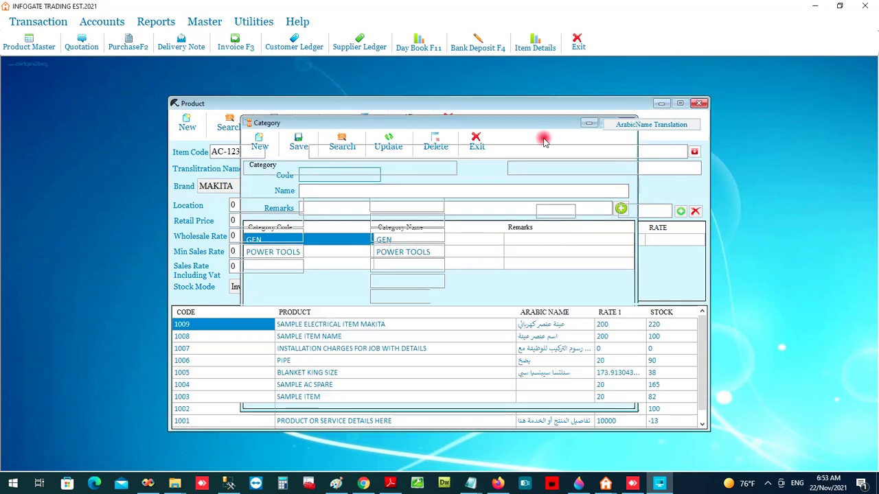
# Set the product's category to POWER TOOLS
pyautogui.click(426, 185)
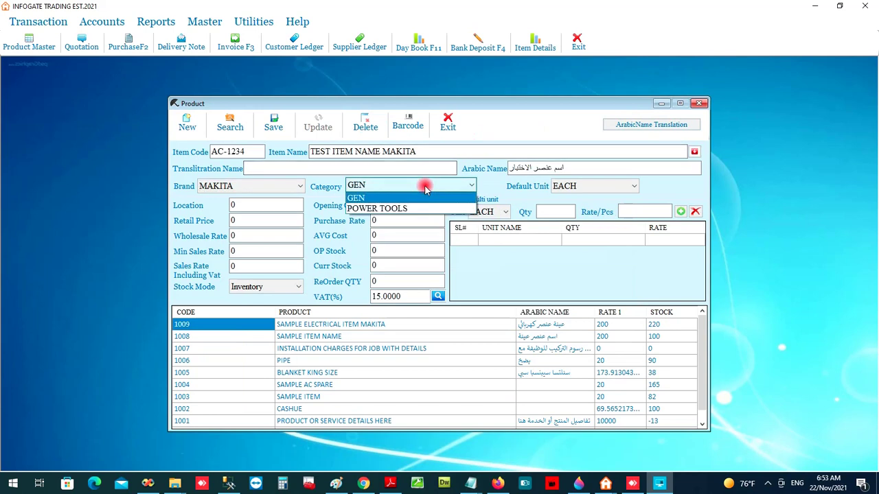
pyautogui.click(369, 209)
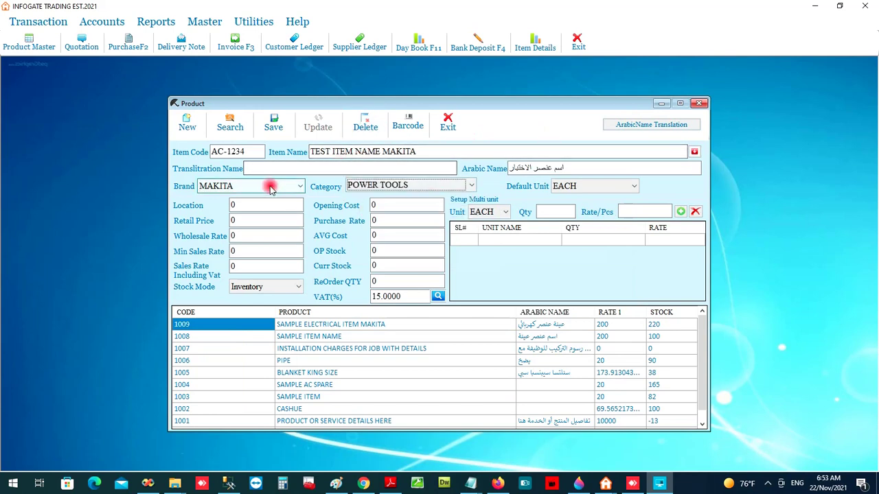
pyautogui.click(204, 21)
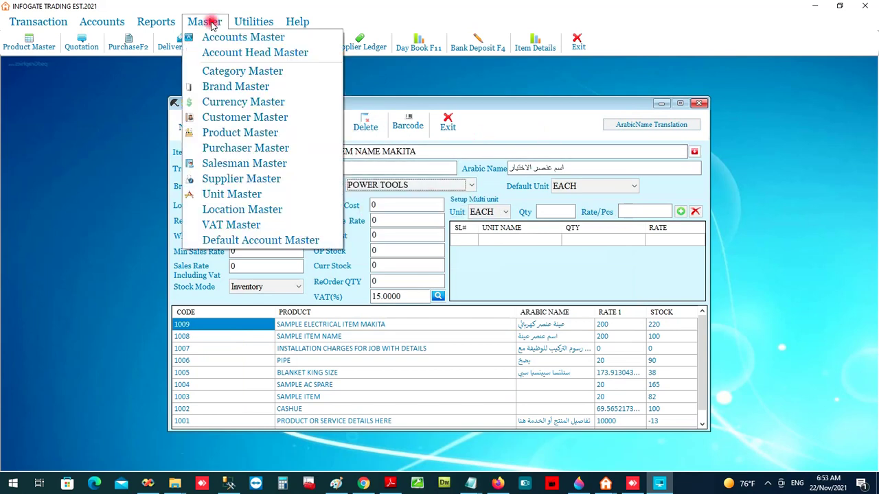
# Save a new STANELY brand in Brand Master, with the code copied as its name
pyautogui.click(214, 88)
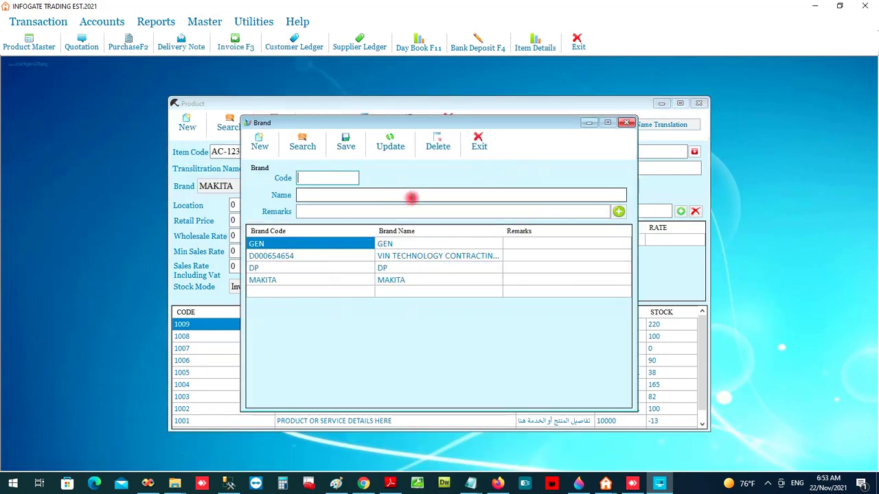
pyautogui.write('STANELY')
pyautogui.hotkey('ctrl', 'a')
pyautogui.hotkey('ctrl', 'c')
pyautogui.click(411, 197)
pyautogui.hotkey('ctrl', 'v')
pyautogui.click(352, 148)
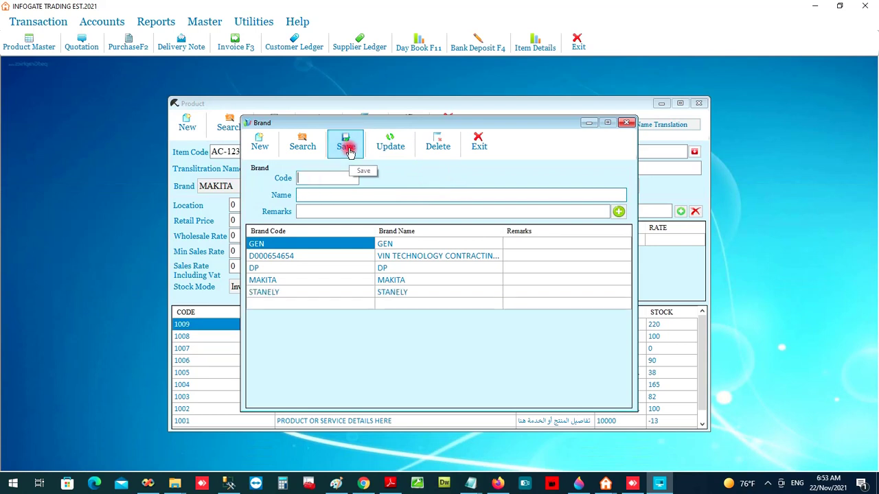
pyautogui.click(627, 124)
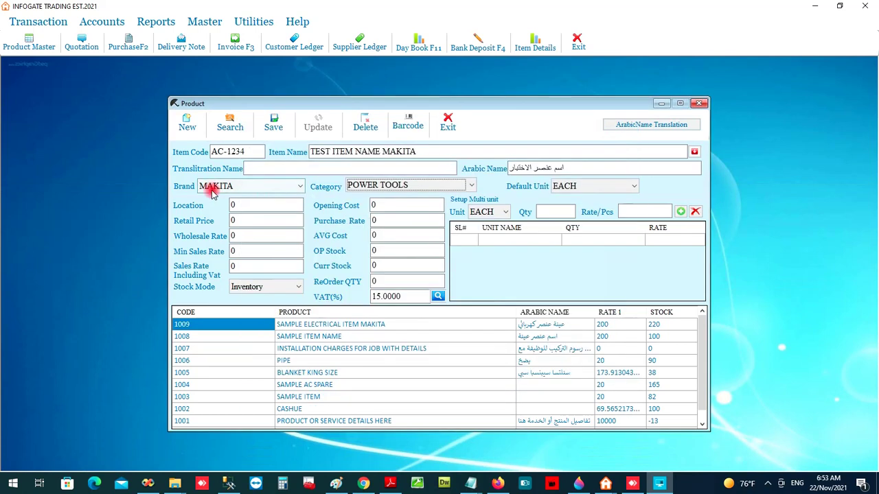
pyautogui.click(216, 186)
# Set the brand to STANELY and the default unit to PCS
pyautogui.click(212, 232)
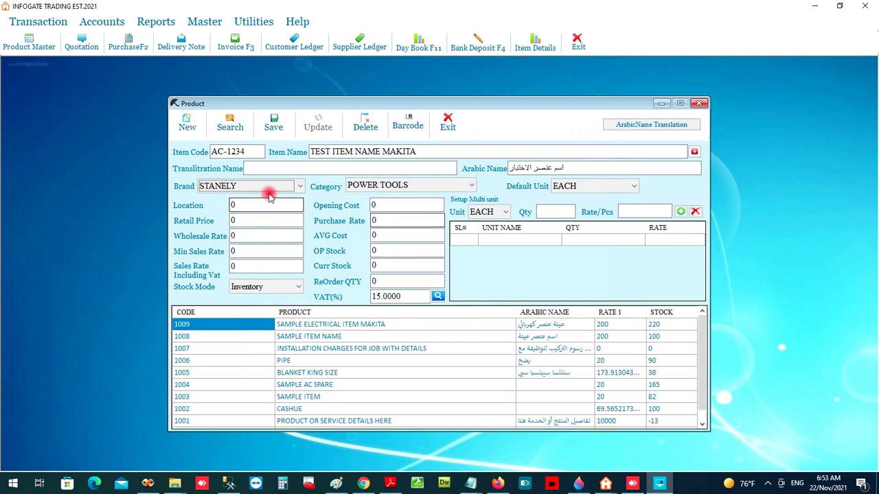
pyautogui.click(566, 192)
pyautogui.scroll(5, 566, 191)
pyautogui.click(566, 192)
pyautogui.click(566, 192)
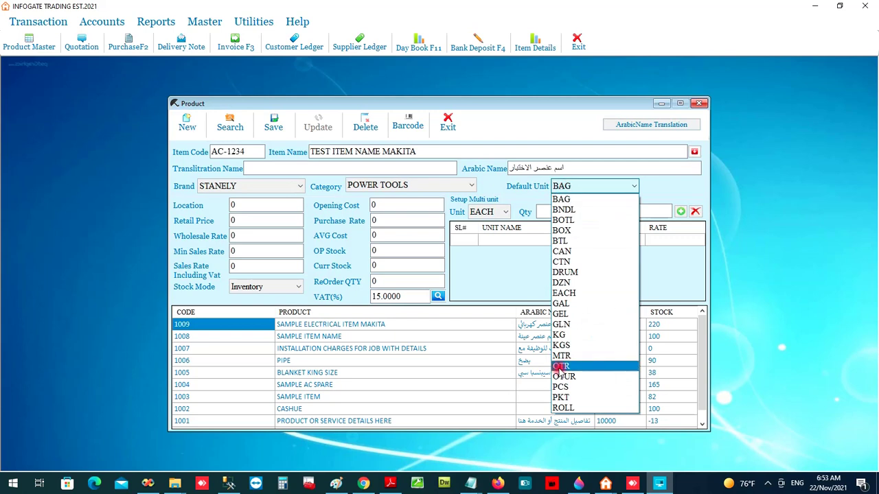
pyautogui.click(562, 388)
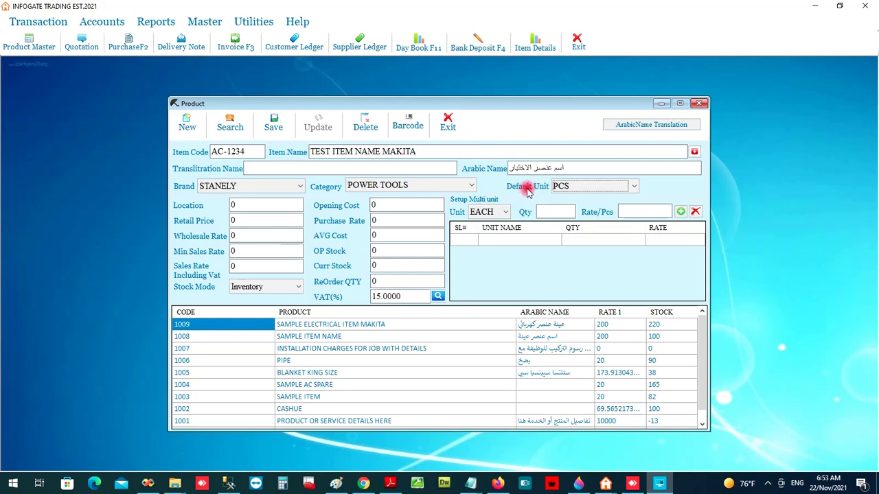
pyautogui.click(374, 205)
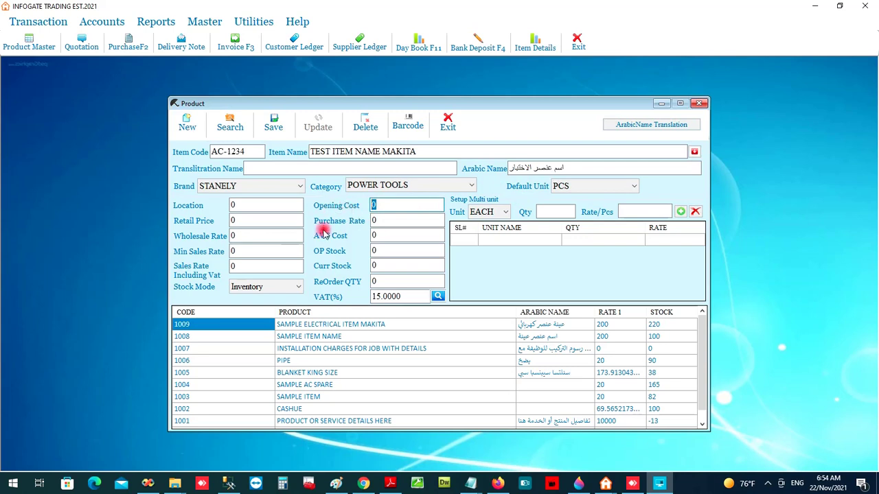
# Enter 10 for opening cost, purchase rate and average cost, with opening stock 100
pyautogui.click(387, 251)
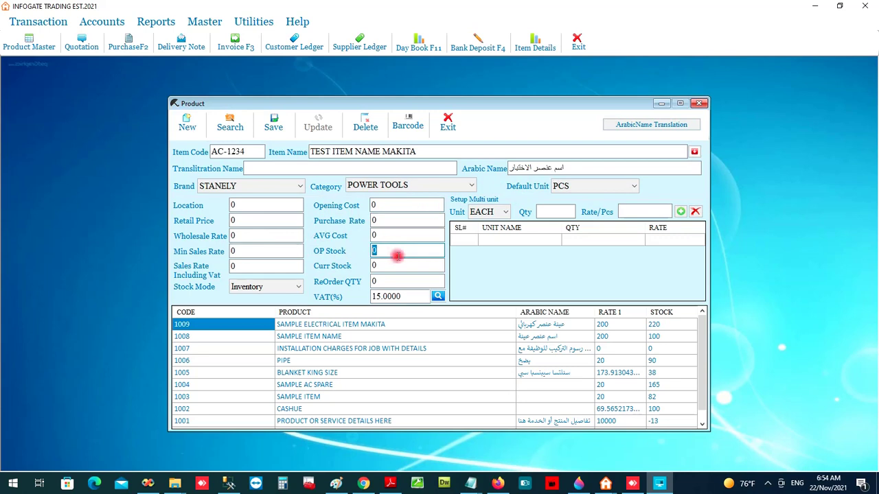
pyautogui.moveTo(396, 256); pyautogui.dragTo(354, 254)
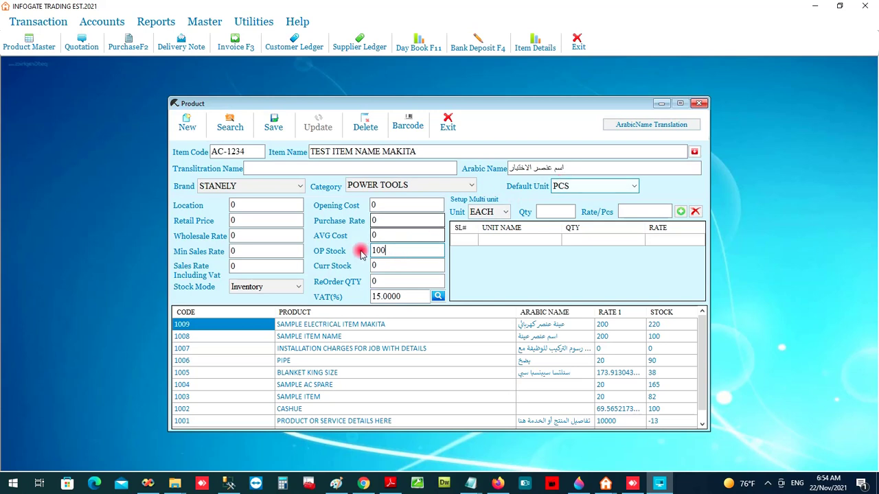
pyautogui.moveTo(379, 199); pyautogui.dragTo(364, 206)
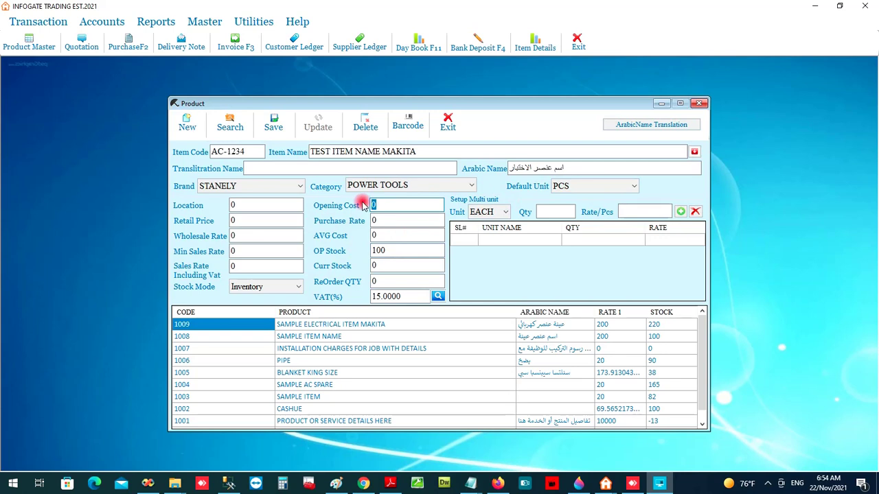
pyautogui.write('10')
pyautogui.click(379, 218)
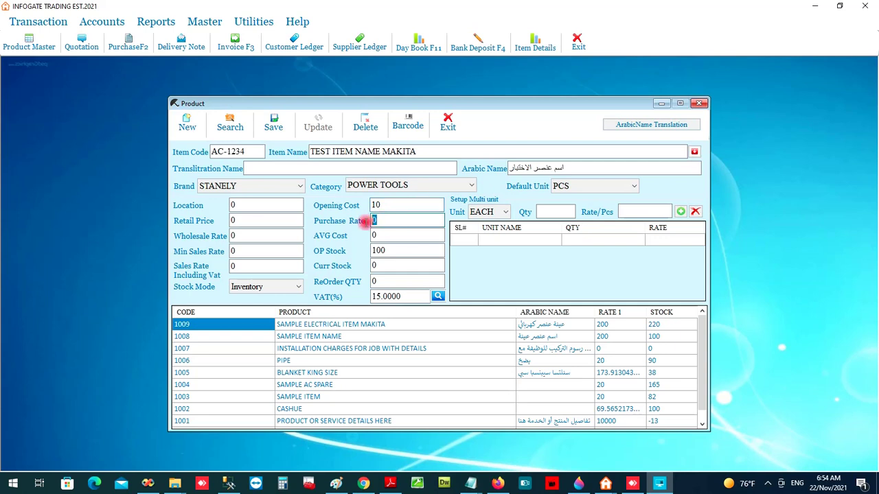
pyautogui.click(384, 237)
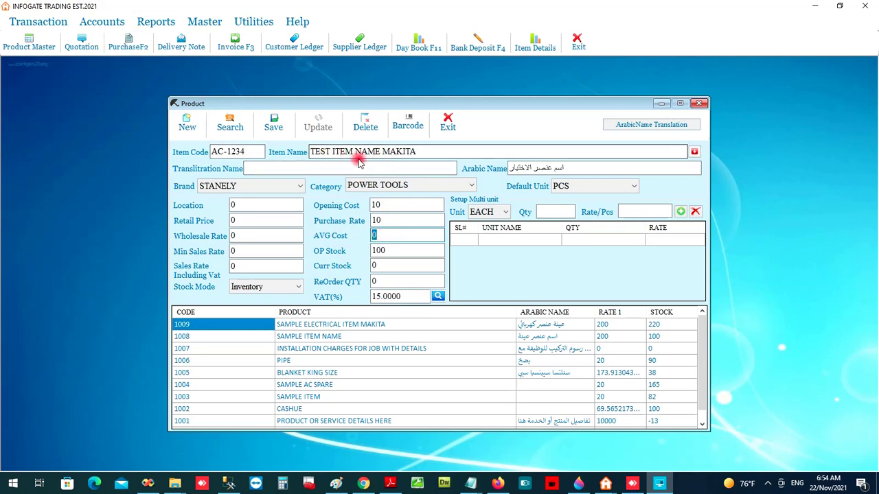
pyautogui.click(376, 236)
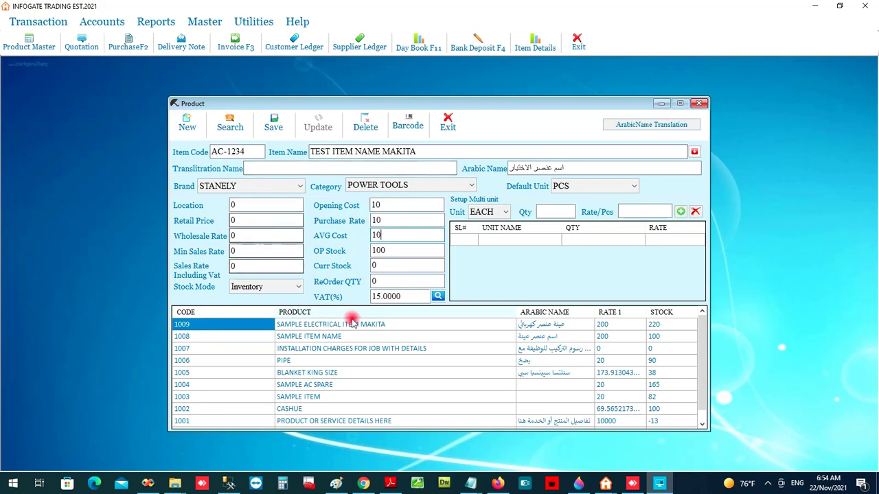
pyautogui.click(267, 267)
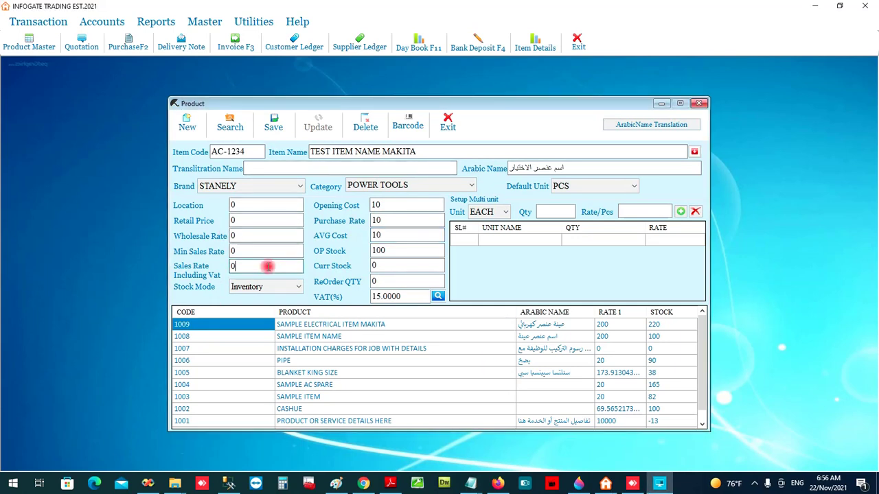
pyautogui.doubleClick(268, 267)
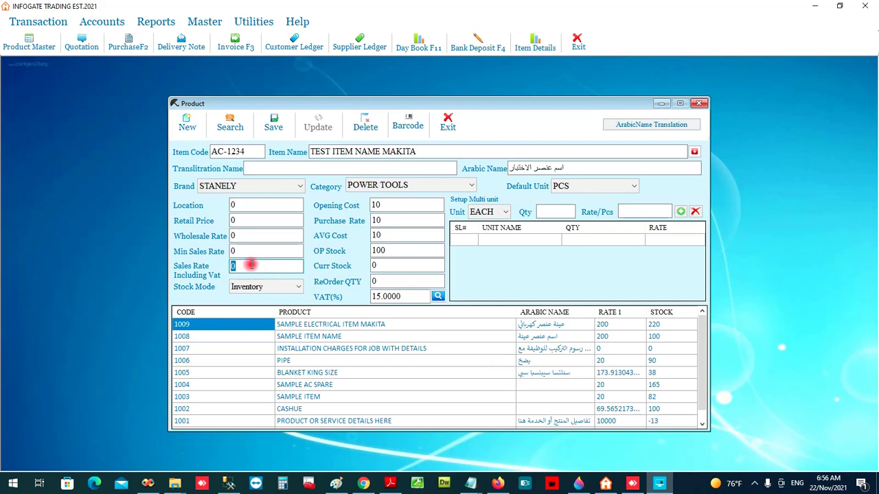
# Enter a VAT-inclusive sales rate of 50 and check the available VAT rates
pyautogui.write('5')
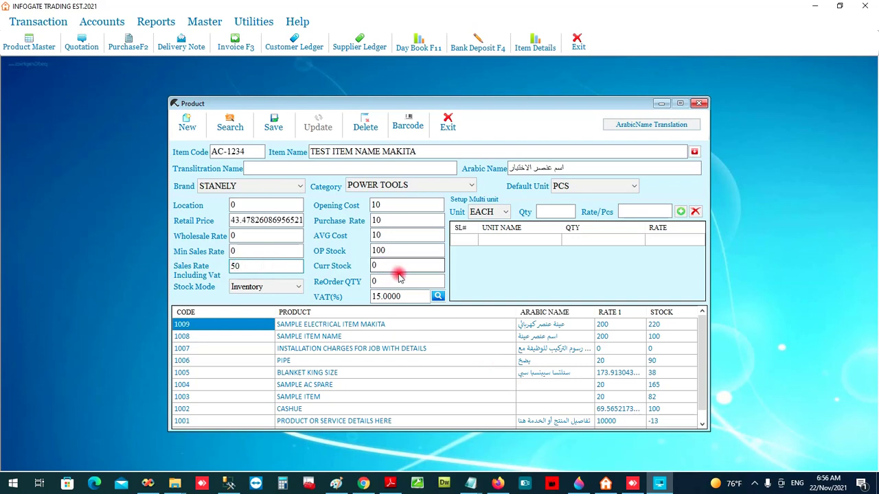
pyautogui.click(389, 296)
pyautogui.click(391, 296)
pyautogui.click(438, 296)
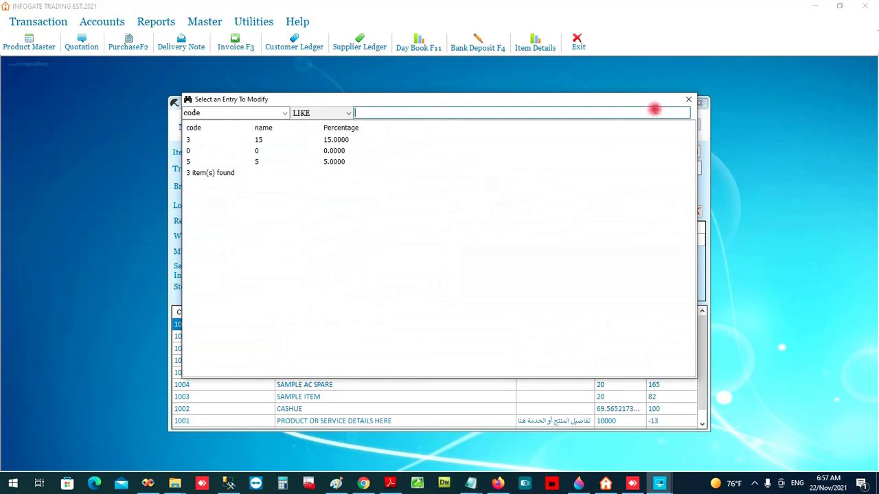
pyautogui.click(689, 99)
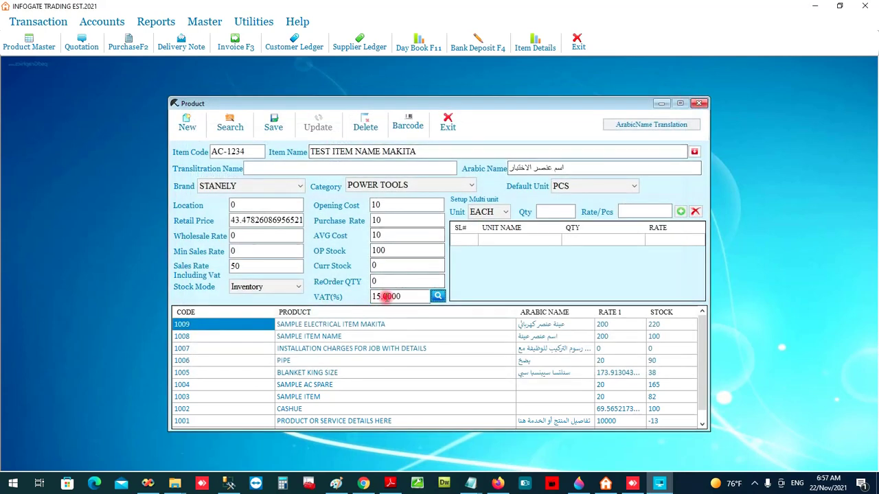
# Review the 15% entry in VAT Master
pyautogui.click(214, 28)
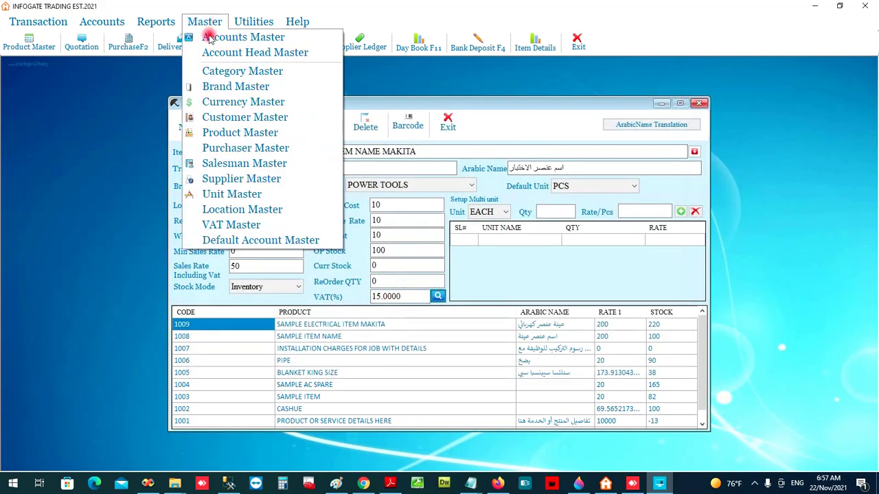
pyautogui.click(208, 224)
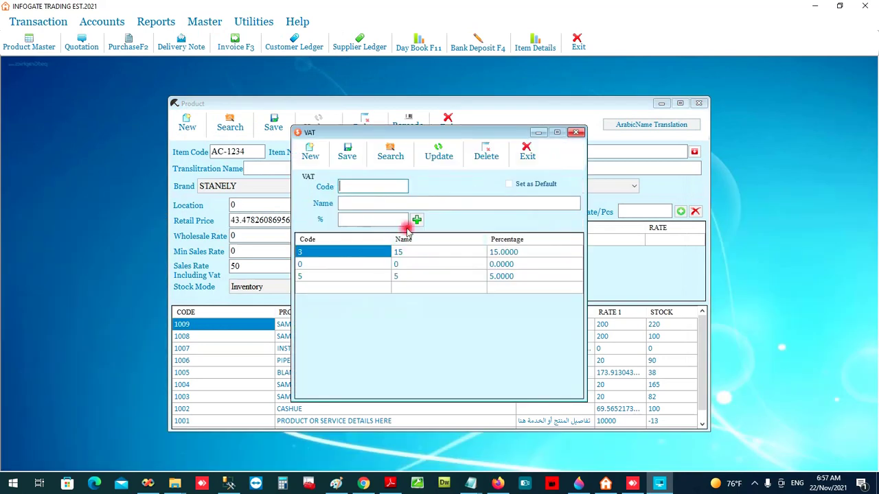
pyautogui.click(412, 252)
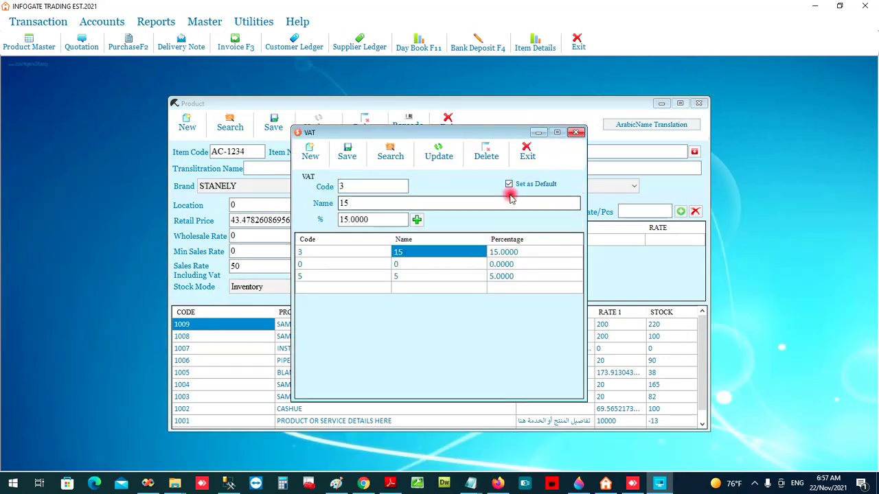
pyautogui.click(575, 133)
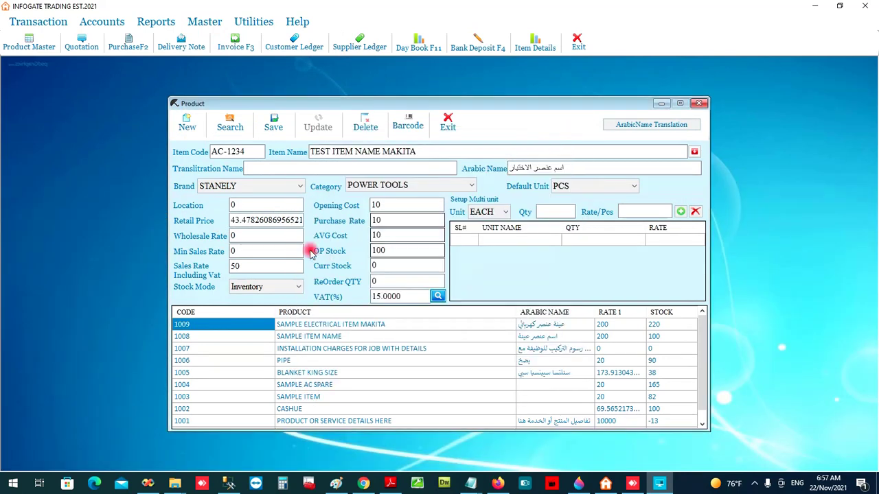
# Set the retail price to 50, making the VAT-inclusive sales rate 57.5
pyautogui.moveTo(410, 294); pyautogui.dragTo(335, 297)
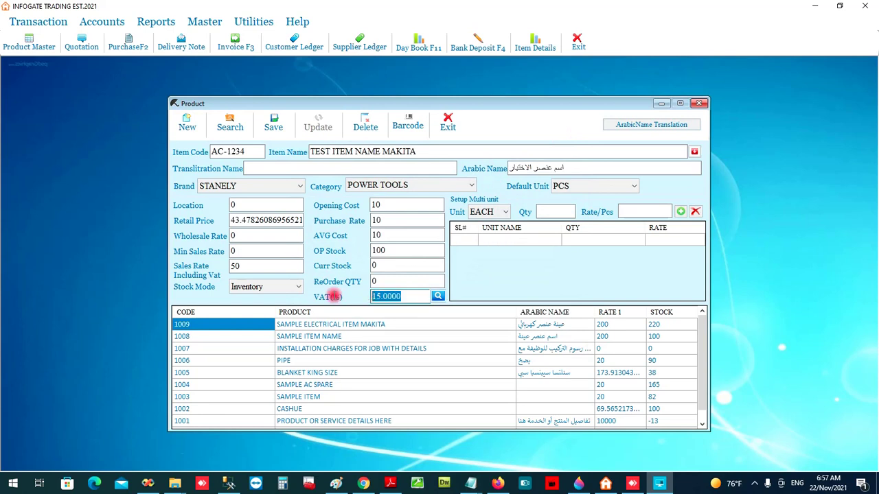
pyautogui.moveTo(241, 267)
pyautogui.mouseDown()
pyautogui.moveTo(217, 266)
pyautogui.moveTo(234, 267)
pyautogui.mouseUp()
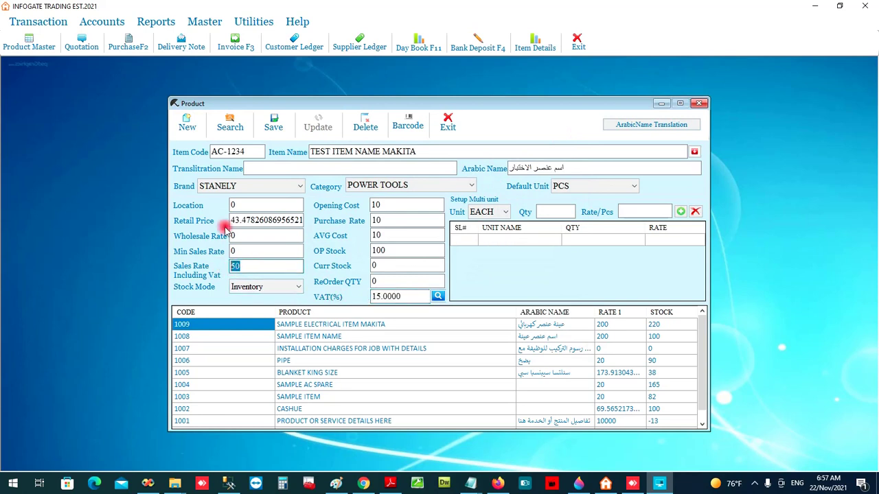
pyautogui.moveTo(231, 221); pyautogui.dragTo(210, 215)
pyautogui.click(246, 220)
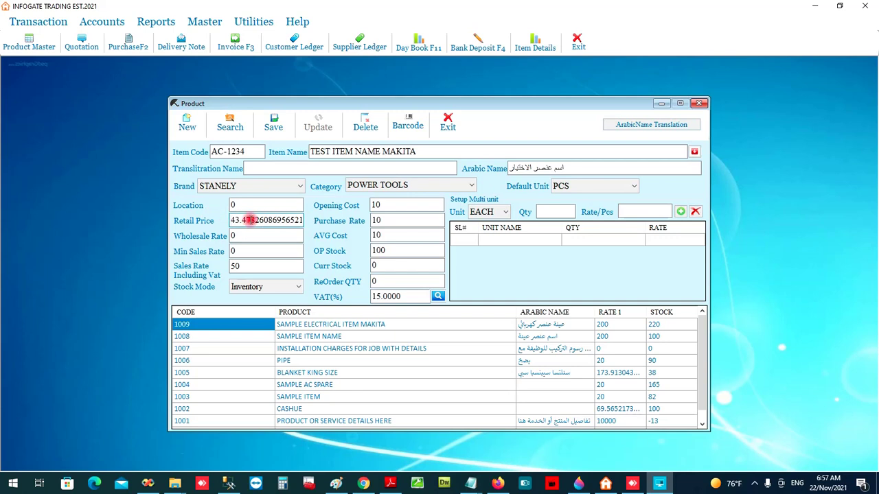
pyautogui.doubleClick(249, 219)
pyautogui.write('5')
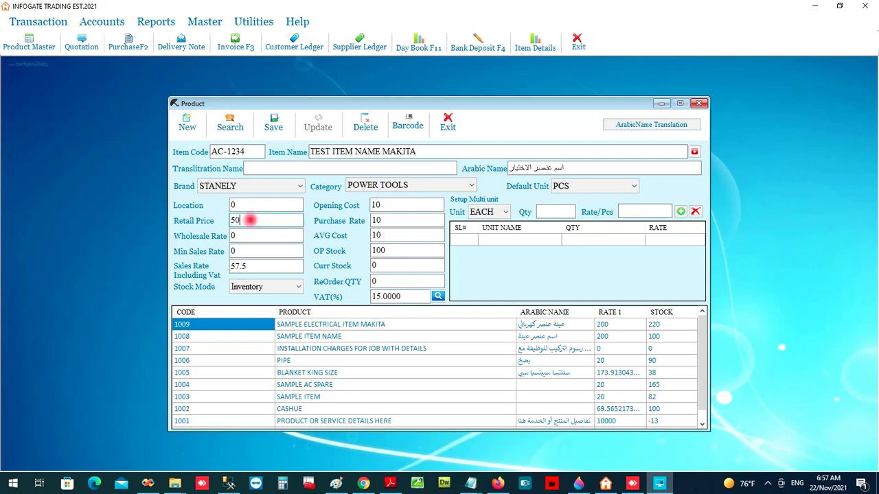
pyautogui.write('0')
pyautogui.click(244, 266)
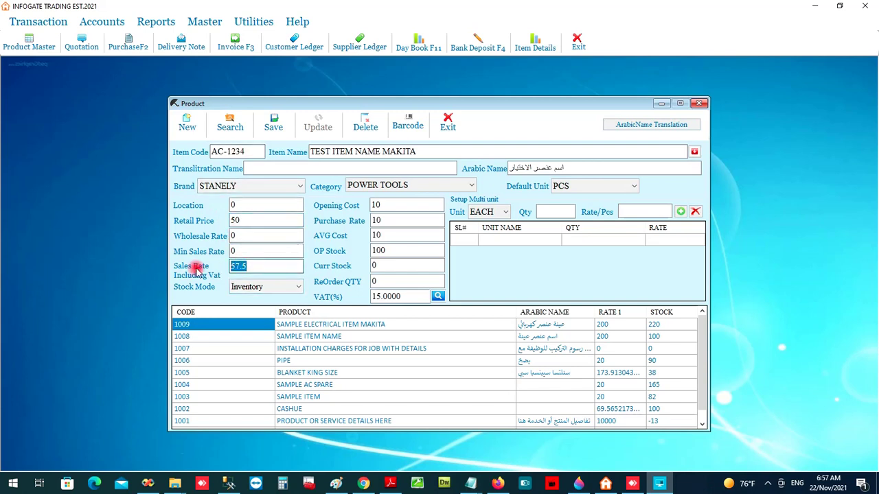
# Enter wholesale rate 40 and minimum sales rate 35, then save the product
pyautogui.click(234, 235)
pyautogui.doubleClick(234, 236)
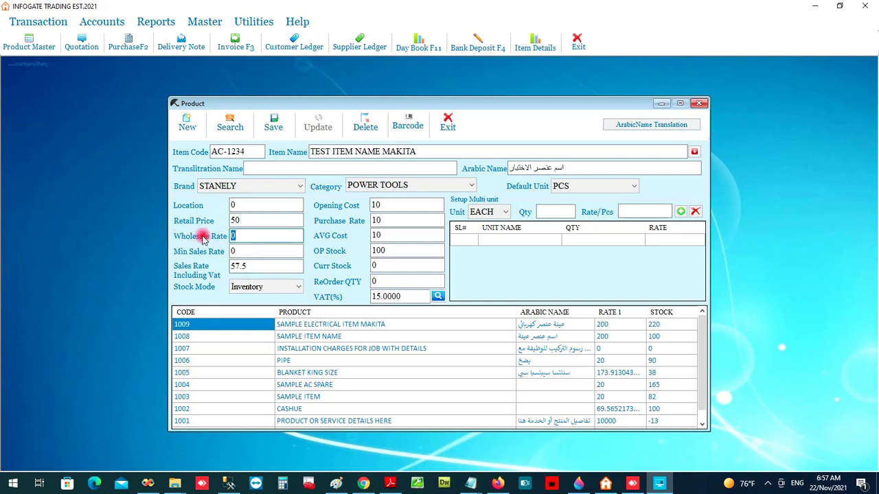
pyautogui.click(254, 251)
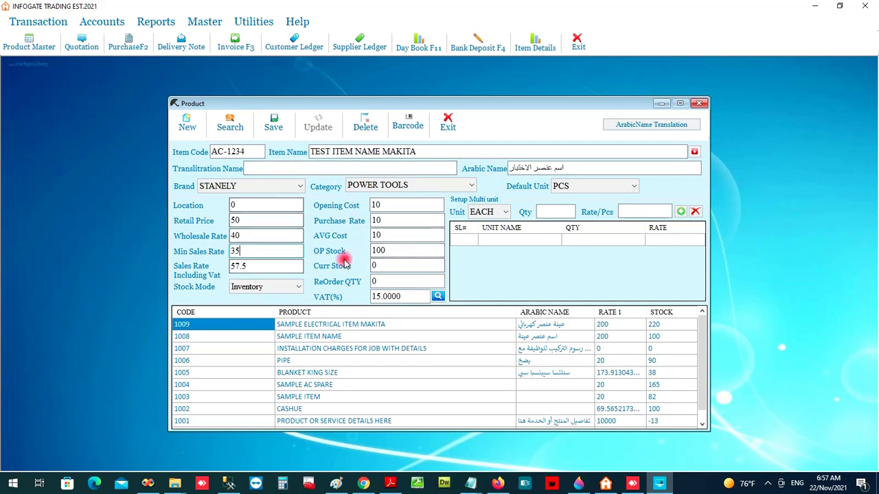
pyautogui.click(236, 204)
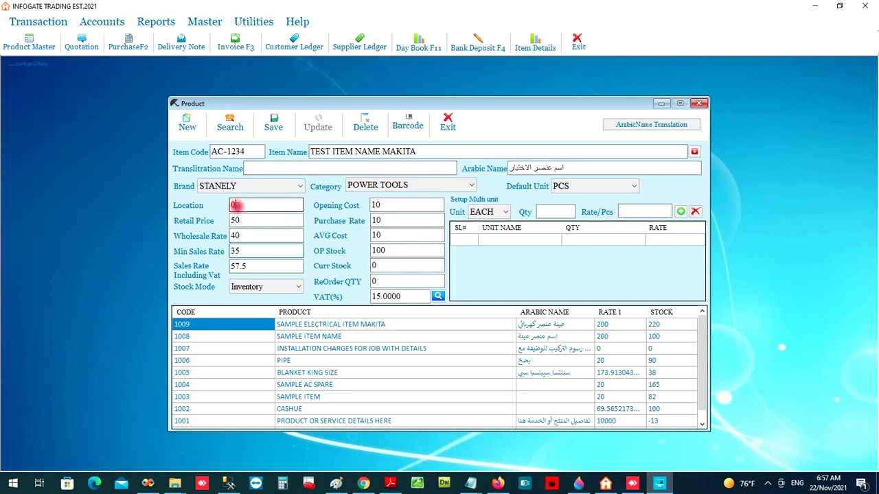
pyautogui.click(234, 204)
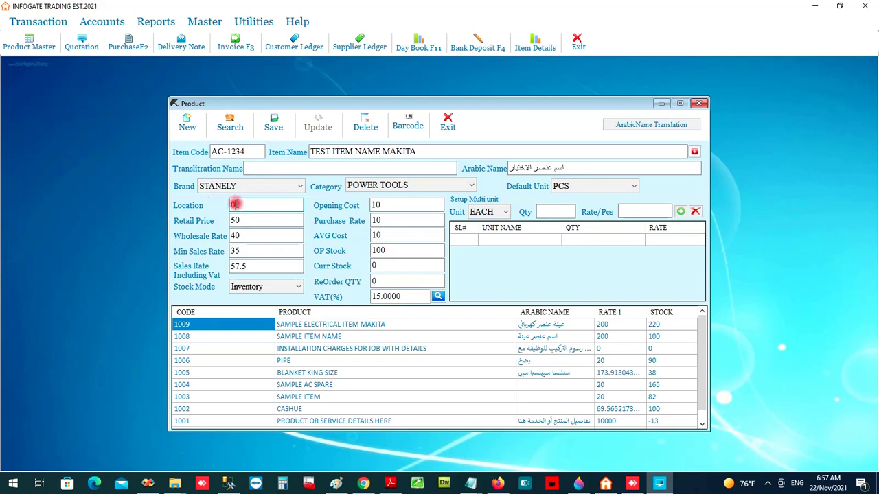
pyautogui.moveTo(234, 203); pyautogui.dragTo(197, 204)
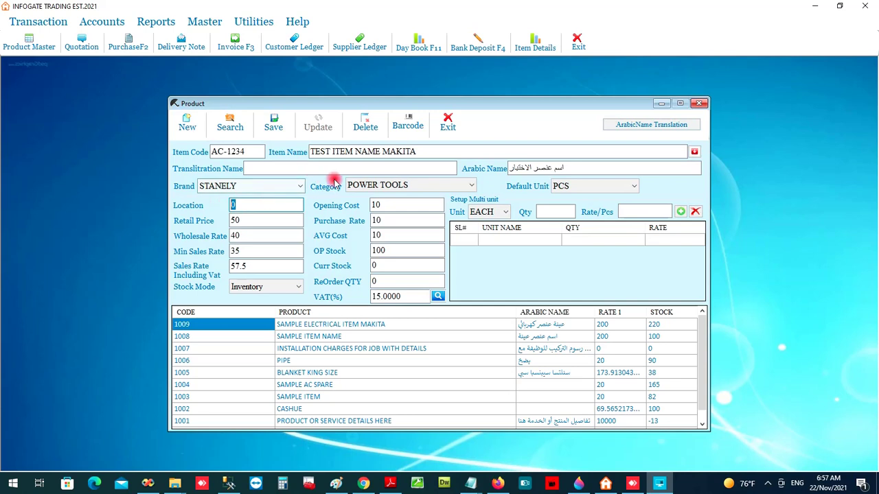
pyautogui.click(279, 133)
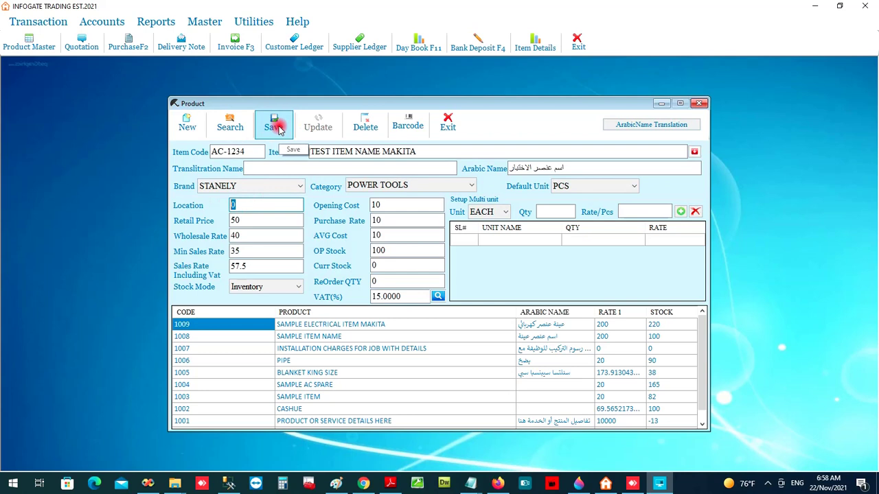
# Save product AC-1234 and reload it from the product grid for editing
pyautogui.click(278, 129)
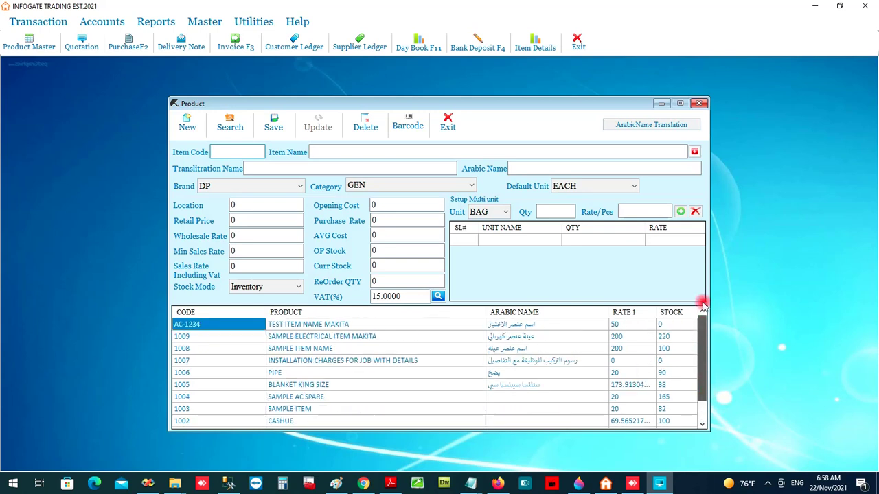
pyautogui.doubleClick(318, 326)
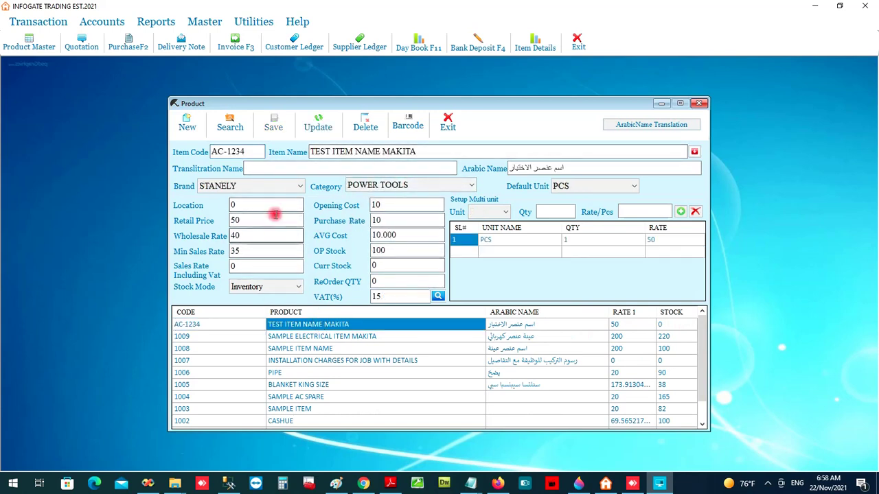
pyautogui.moveTo(383, 151); pyautogui.dragTo(429, 150)
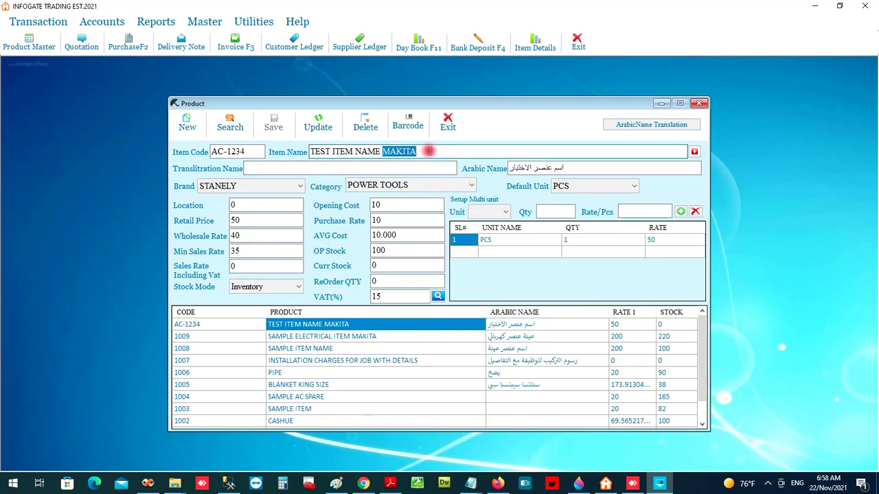
# Set AC-1234's brand to MAKITA, update it, reload the row and update again
pyautogui.click(220, 191)
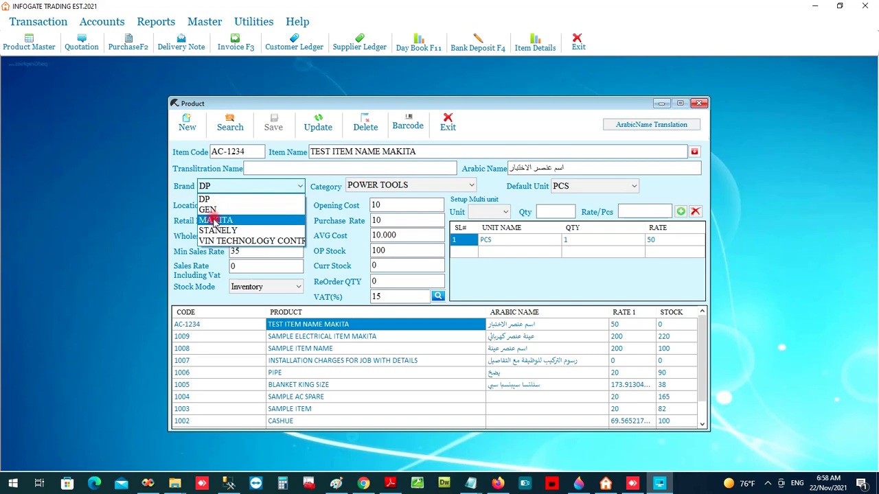
pyautogui.click(215, 220)
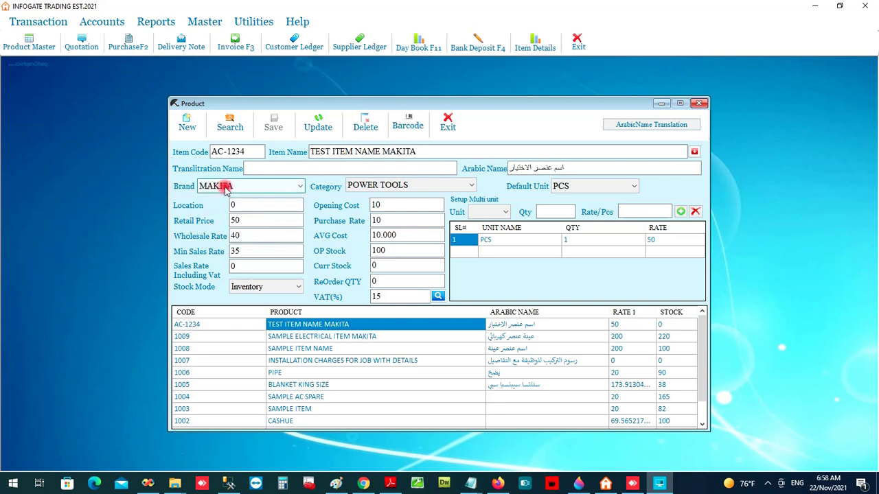
pyautogui.click(323, 119)
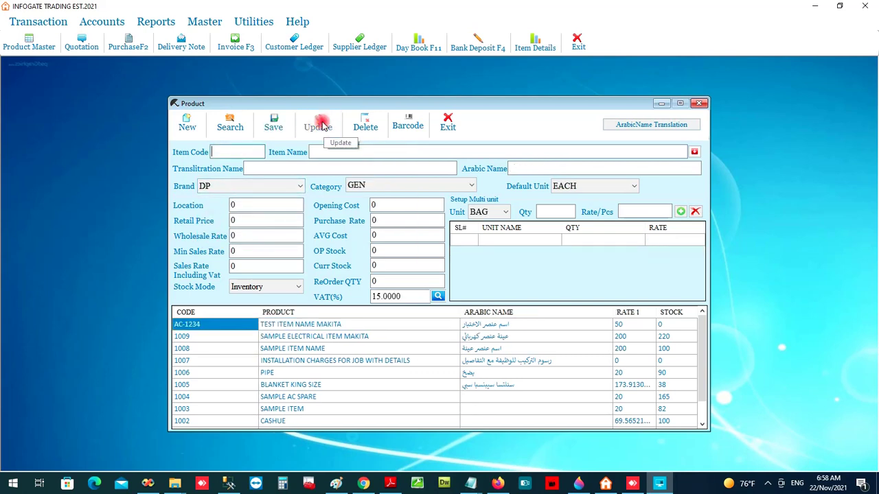
pyautogui.click(272, 327)
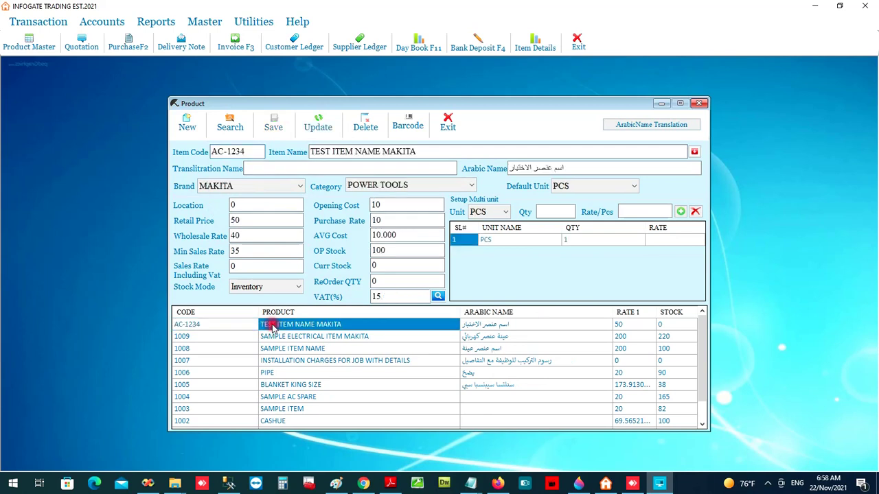
pyautogui.click(320, 131)
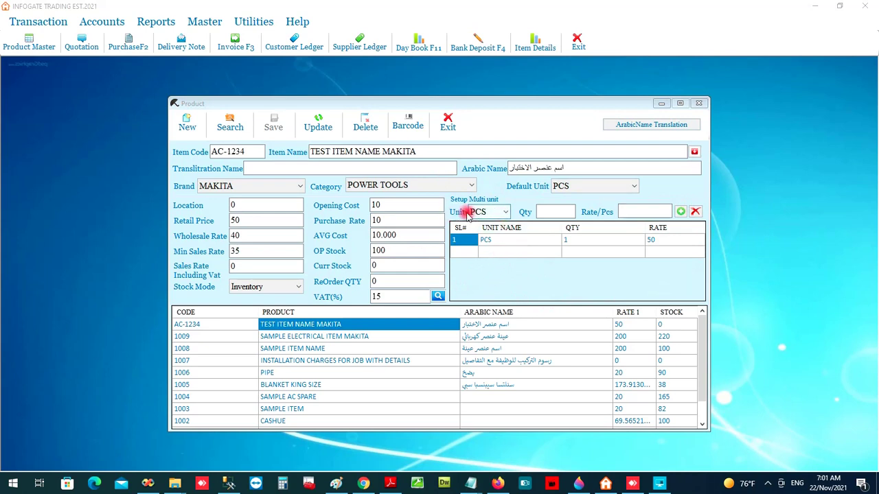
# Pick BOX as an extra multi-unit, then create and save a new NOS unit in Unit Master
pyautogui.click(507, 214)
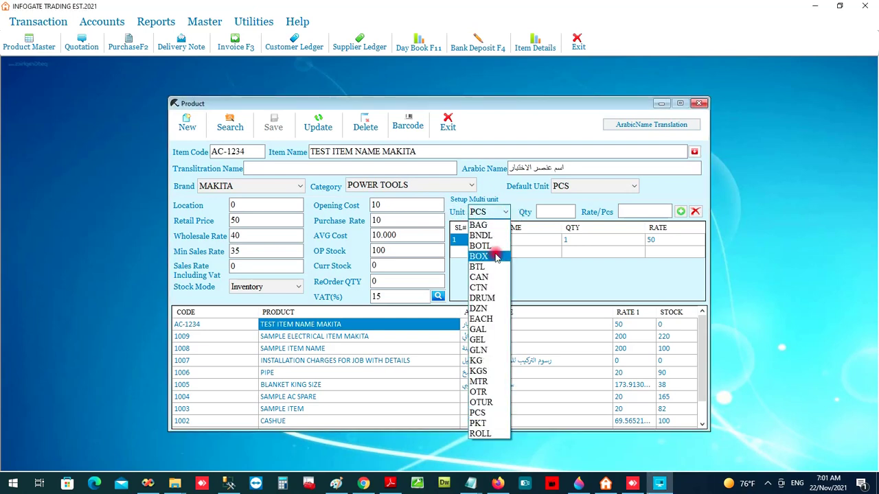
pyautogui.click(478, 256)
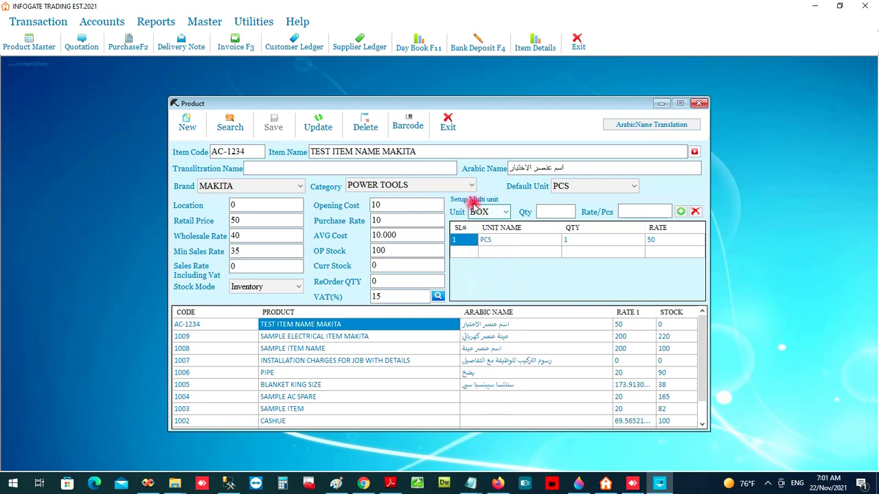
pyautogui.click(204, 21)
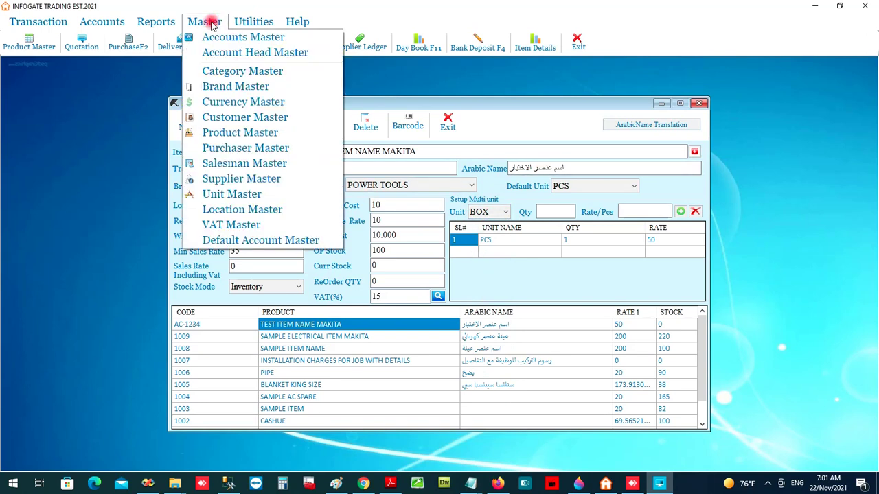
pyautogui.click(231, 195)
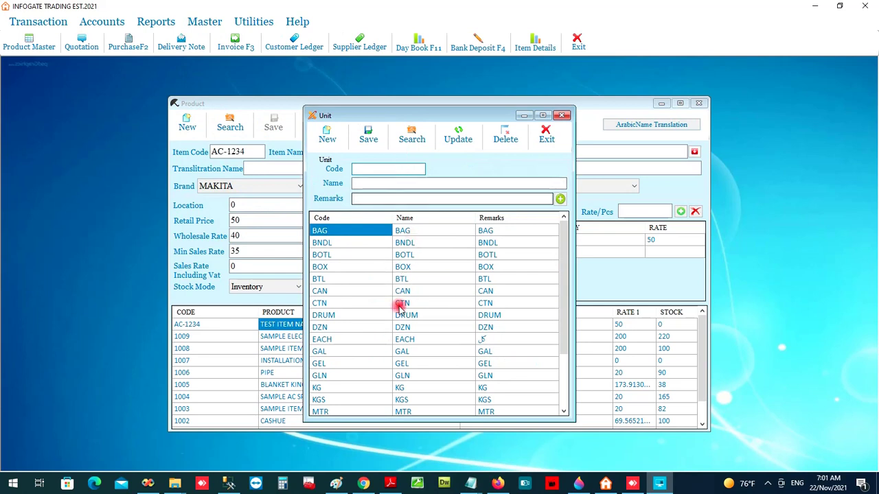
pyautogui.moveTo(565, 259)
pyautogui.mouseDown()
pyautogui.moveTo(560, 343)
pyautogui.moveTo(561, 251)
pyautogui.mouseUp()
pyautogui.click(364, 171)
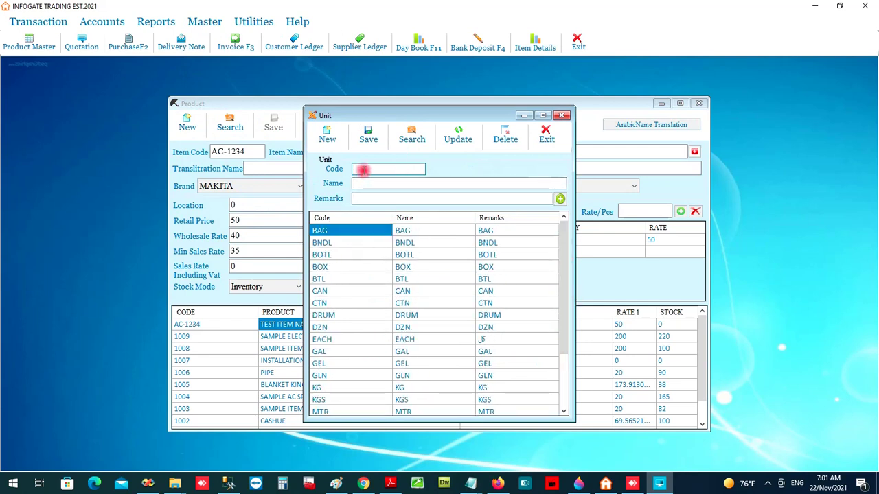
pyautogui.press('Return')
pyautogui.click(366, 136)
pyautogui.click(467, 277)
pyautogui.click(546, 132)
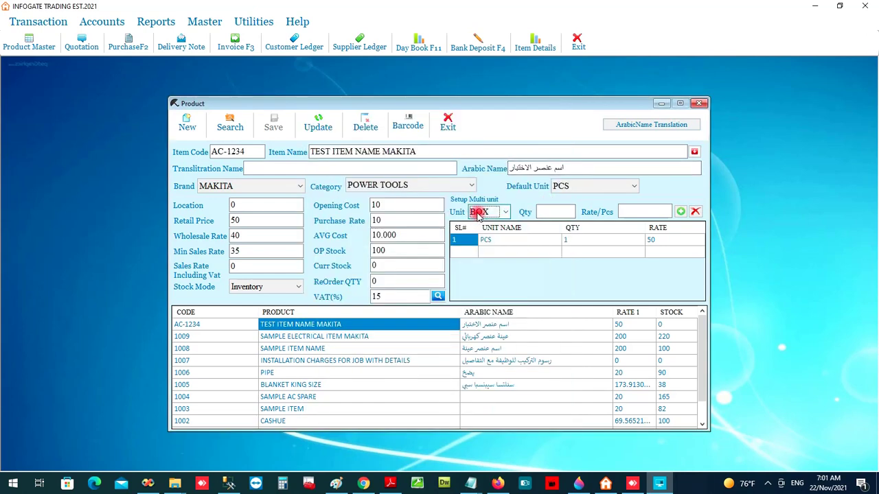
# Add a BOX multi-unit with quantity 10 at rate 500 to AC-1234
pyautogui.click(551, 213)
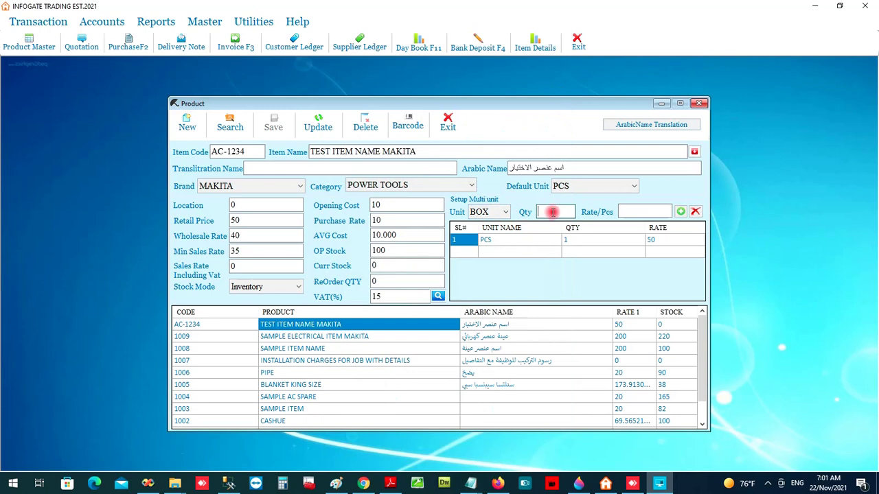
pyautogui.click(540, 209)
pyautogui.click(644, 216)
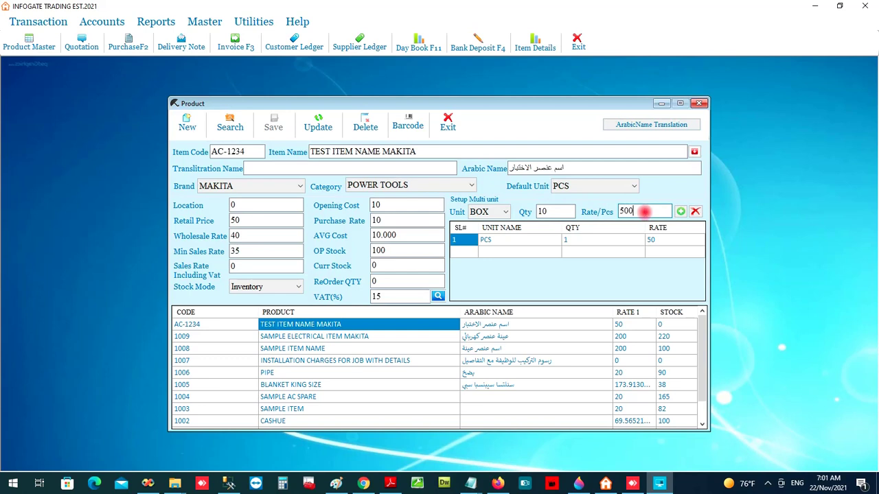
pyautogui.moveTo(639, 210); pyautogui.dragTo(572, 206)
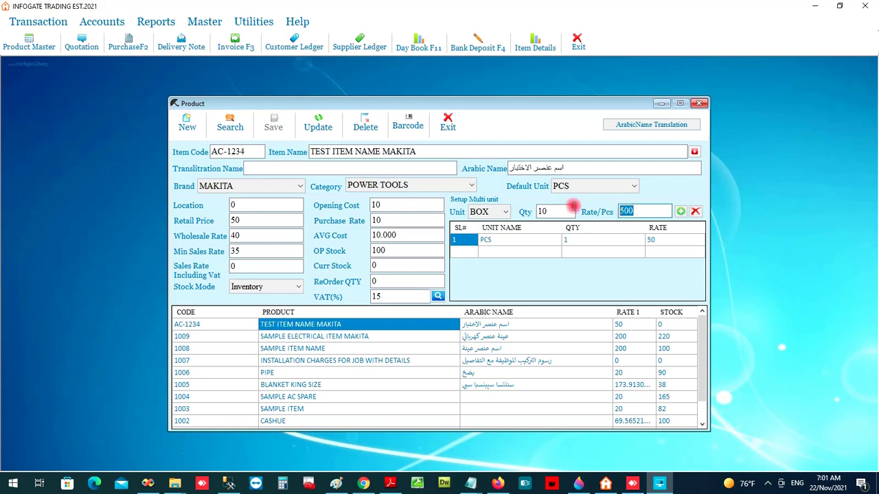
pyautogui.click(680, 212)
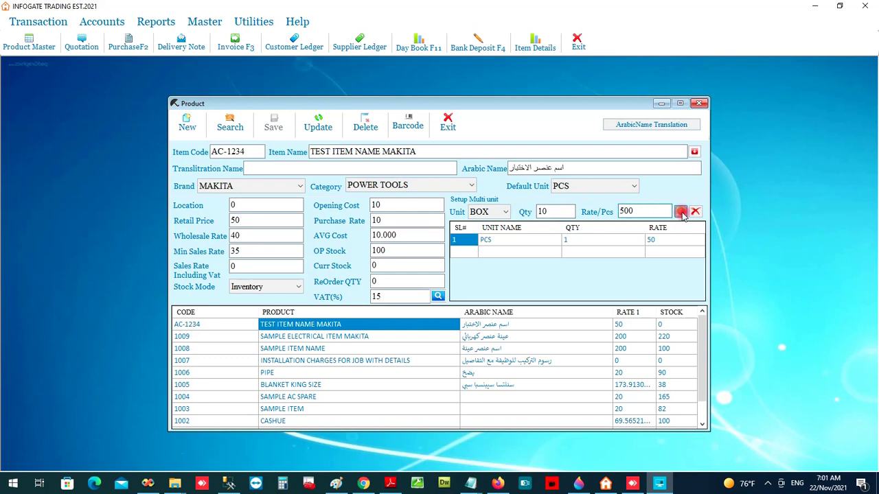
pyautogui.click(491, 252)
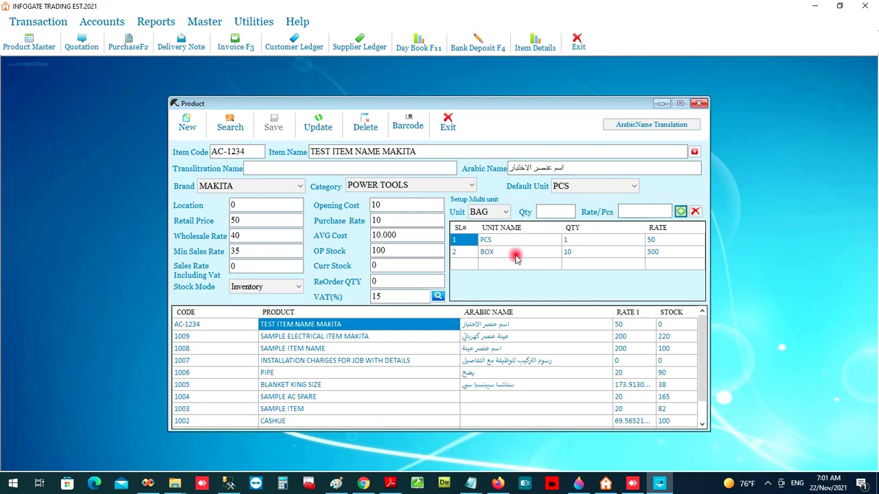
pyautogui.click(505, 212)
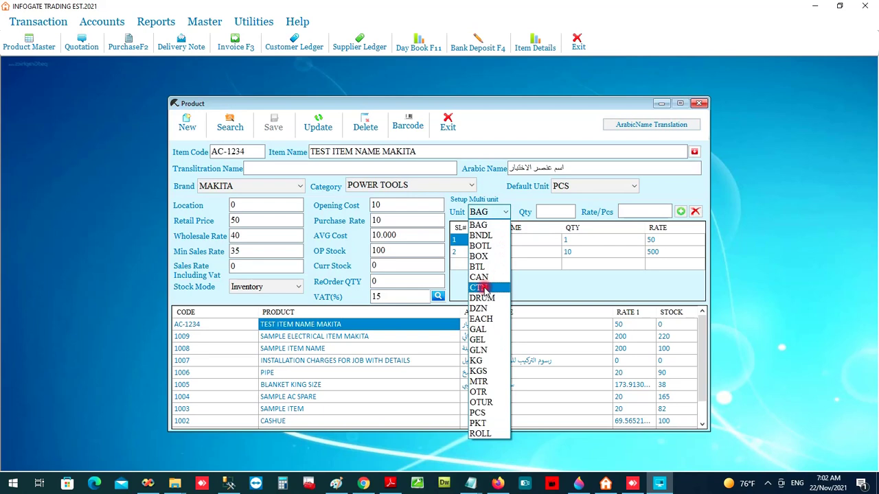
# Check the multi-unit grid shows PCS 1 at rate 50 and BOX 10 at rate 500
pyautogui.click(558, 292)
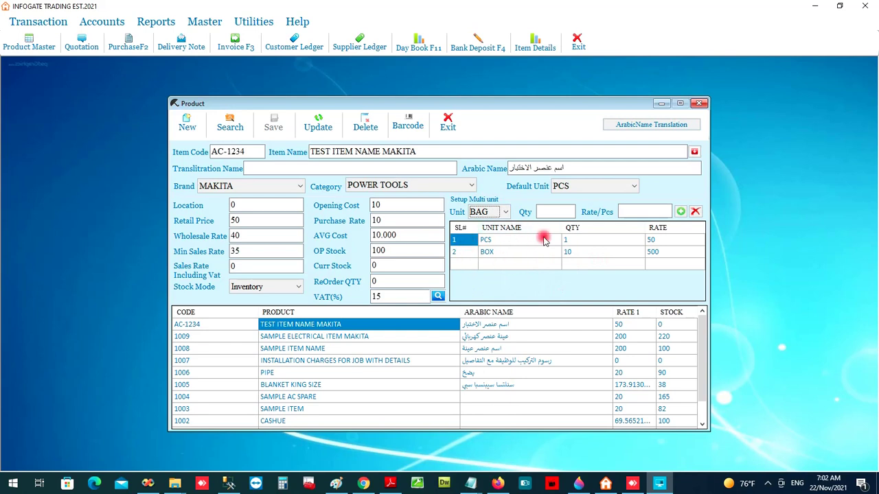
pyautogui.click(487, 242)
pyautogui.click(590, 240)
pyautogui.click(664, 239)
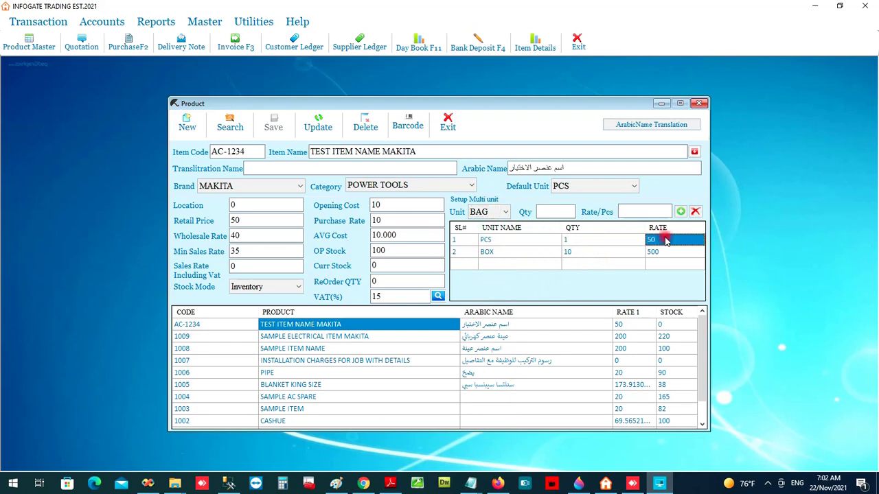
pyautogui.click(501, 252)
pyautogui.click(577, 253)
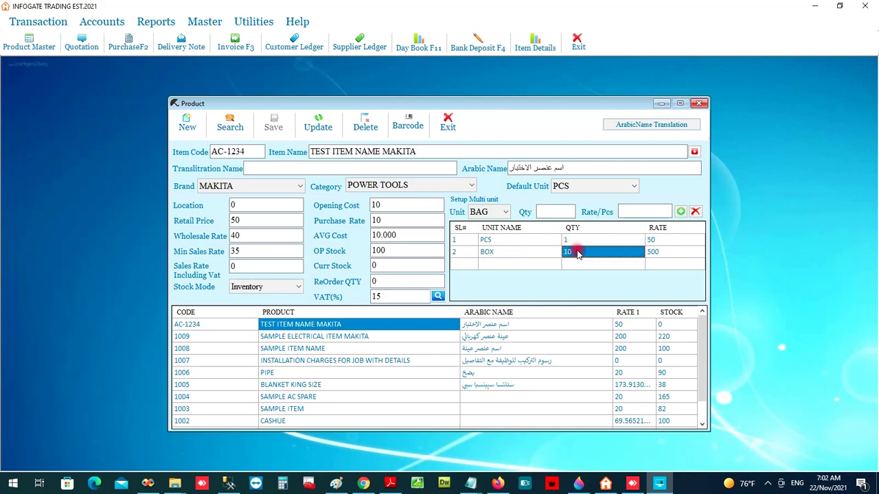
pyautogui.click(661, 253)
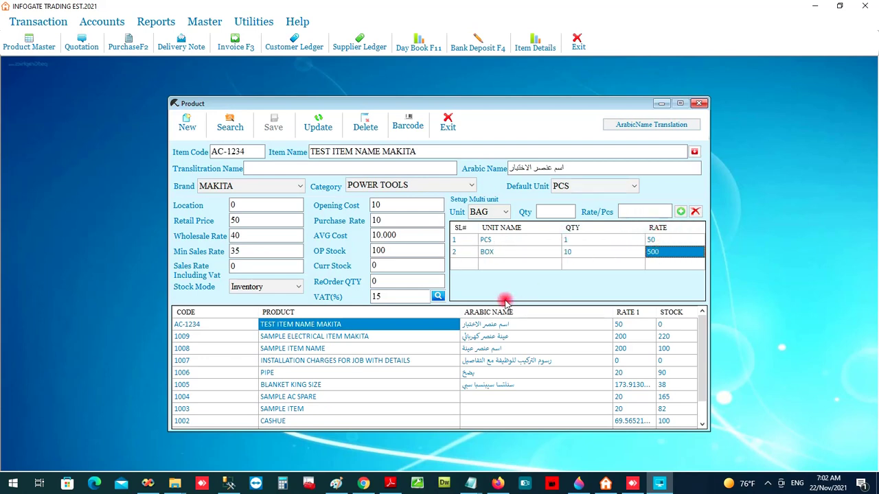
pyautogui.press('Tab')
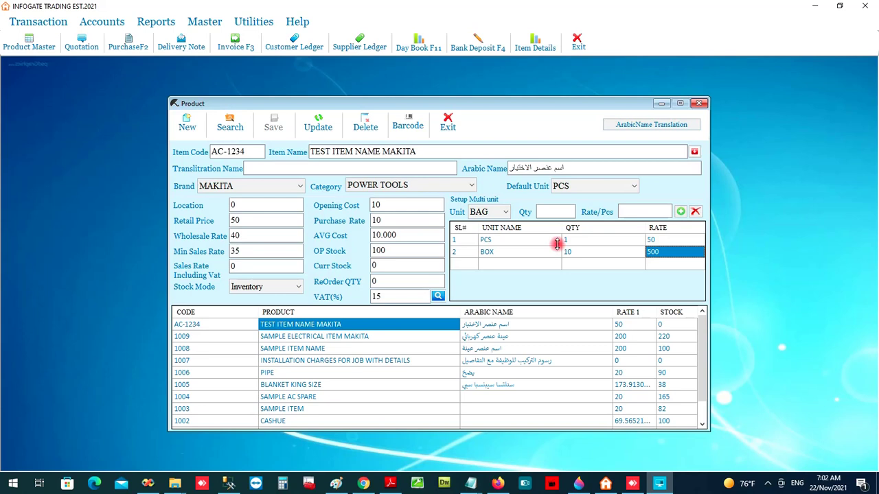
# Confirm OP Stock 100, update the product, and close the Product window
pyautogui.moveTo(392, 250); pyautogui.dragTo(358, 252)
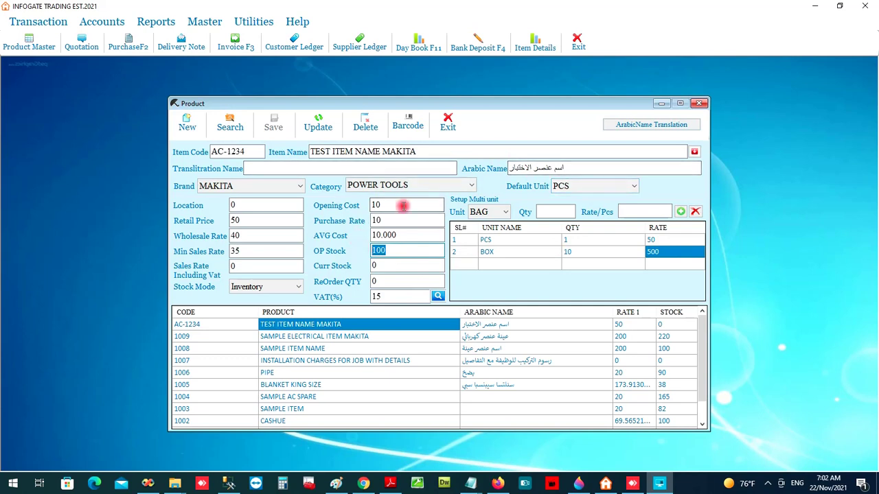
pyautogui.click(487, 240)
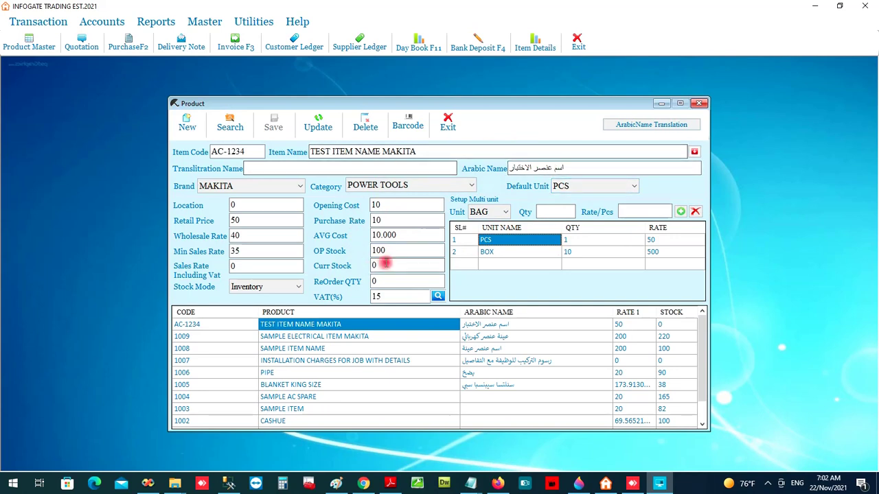
pyautogui.moveTo(386, 251); pyautogui.dragTo(359, 251)
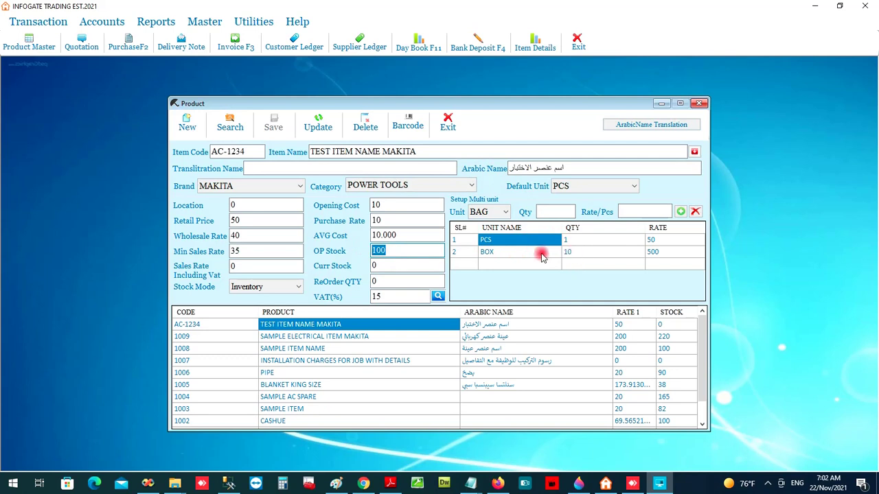
pyautogui.click(576, 254)
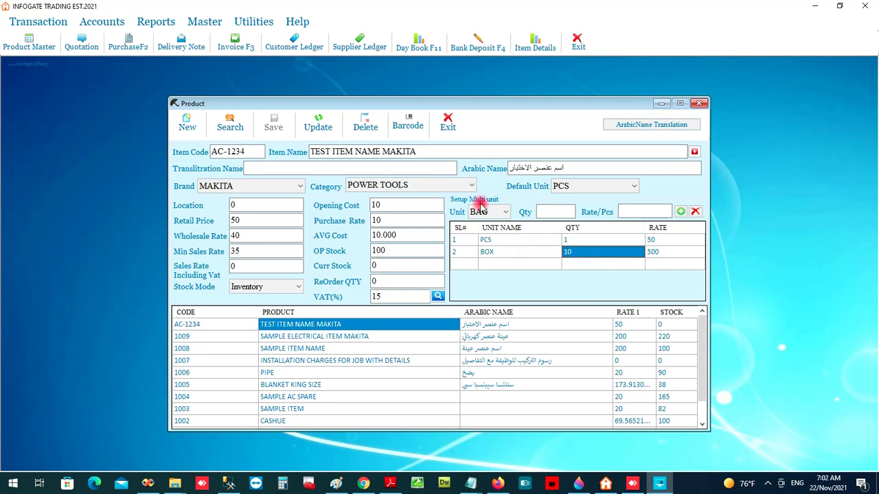
pyautogui.click(384, 250)
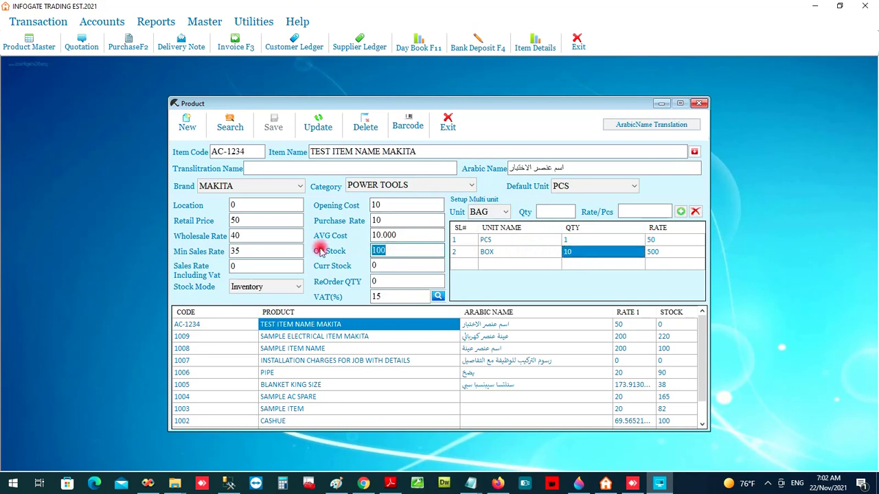
pyautogui.click(521, 254)
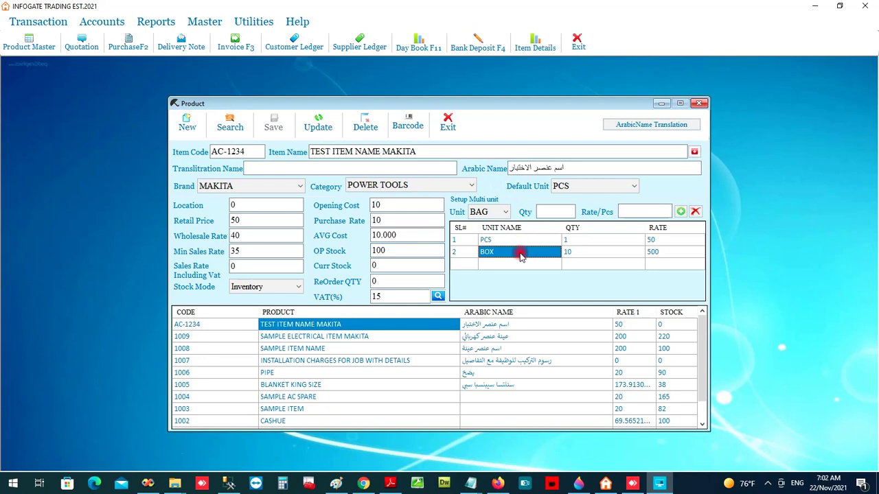
pyautogui.click(580, 253)
pyautogui.click(408, 247)
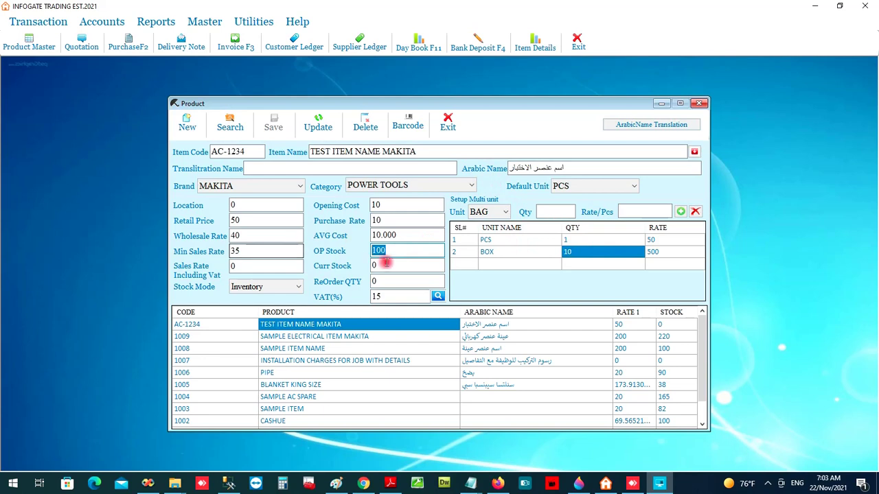
pyautogui.click(387, 266)
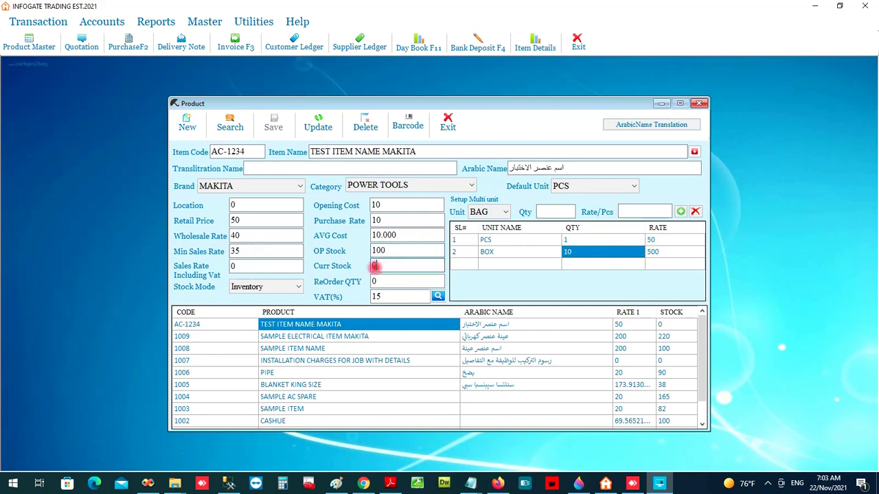
pyautogui.click(318, 130)
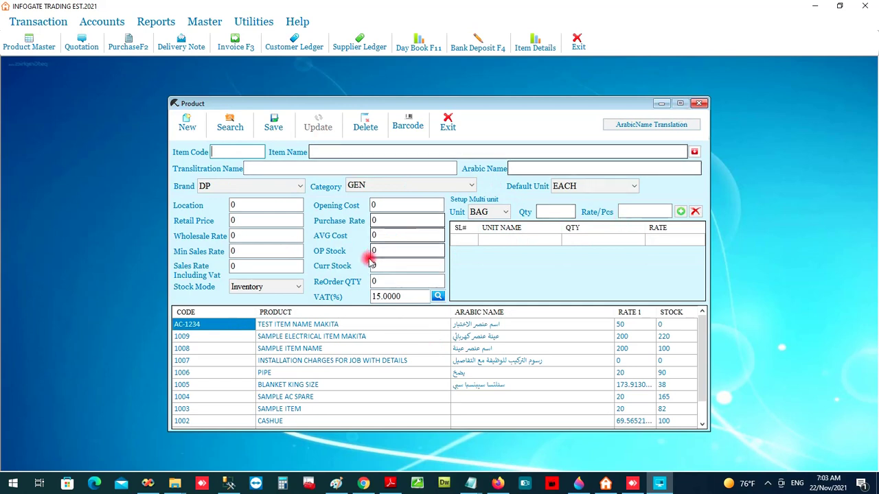
pyautogui.click(698, 103)
# Reload TEST ITEM NAME MAKITA from Product Master and verify current stock is 100
pyautogui.click(20, 41)
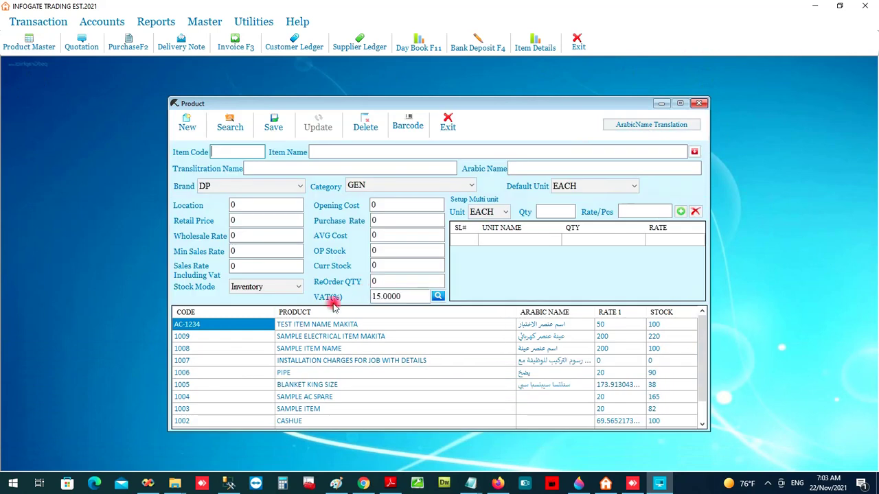
pyautogui.click(312, 325)
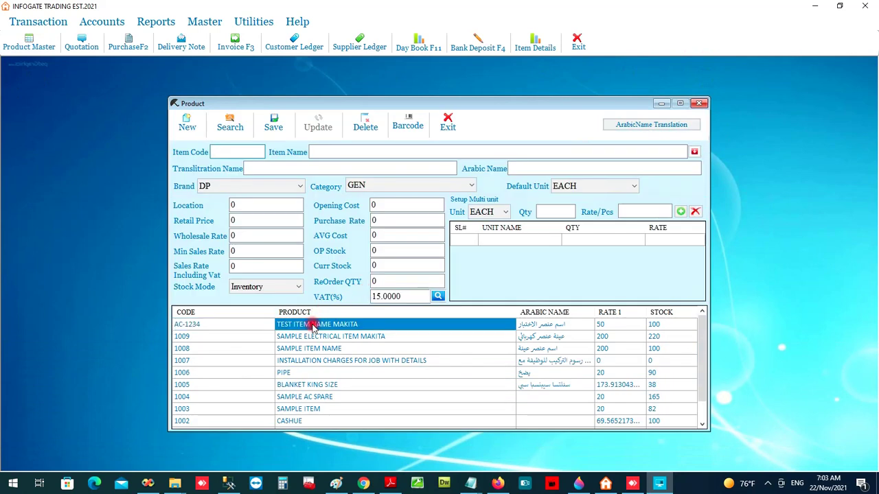
pyautogui.doubleClick(312, 326)
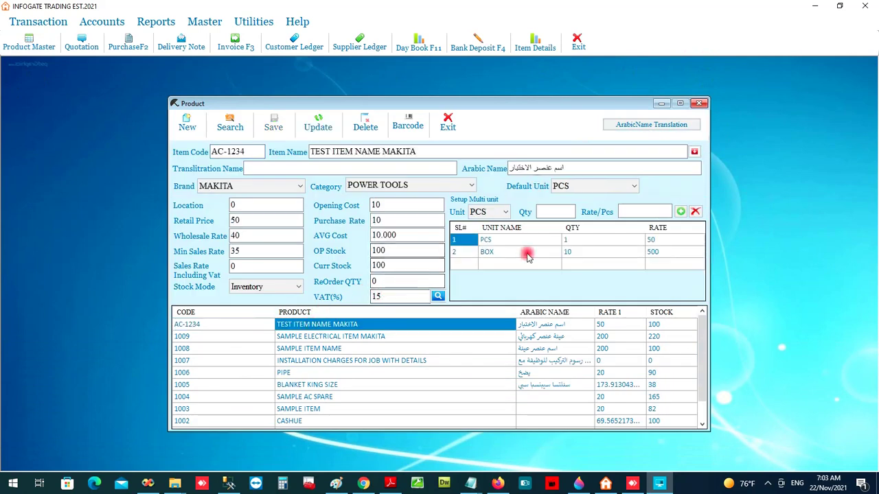
pyautogui.click(388, 251)
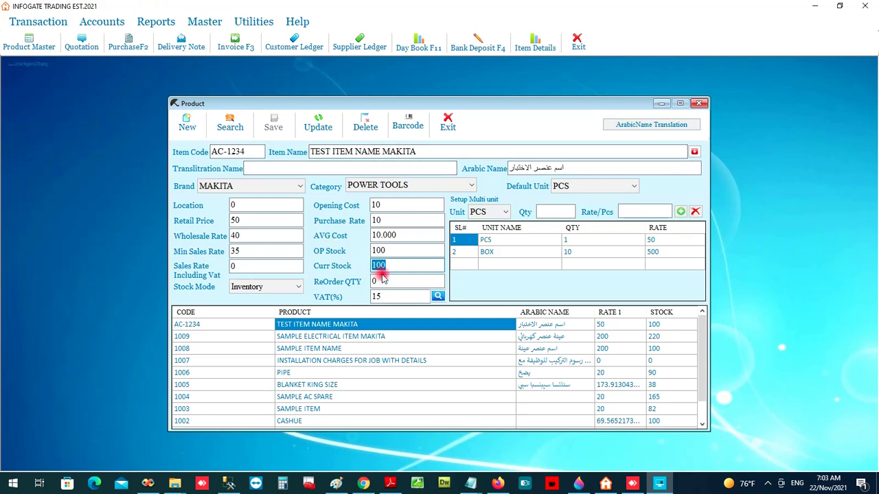
pyautogui.moveTo(392, 265); pyautogui.dragTo(344, 264)
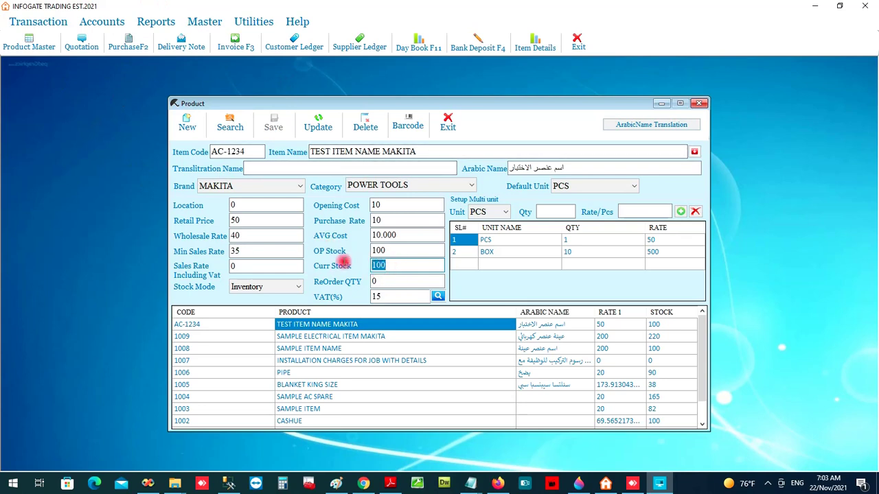